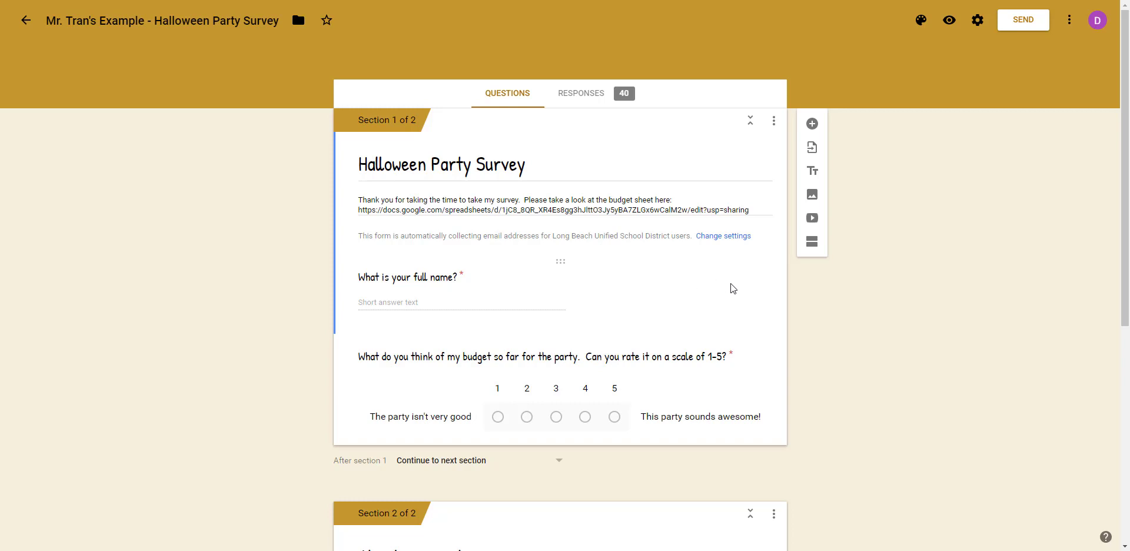
Review the questions in both sections of the Halloween Party Survey form.
scroll(729, 287, down, 6)
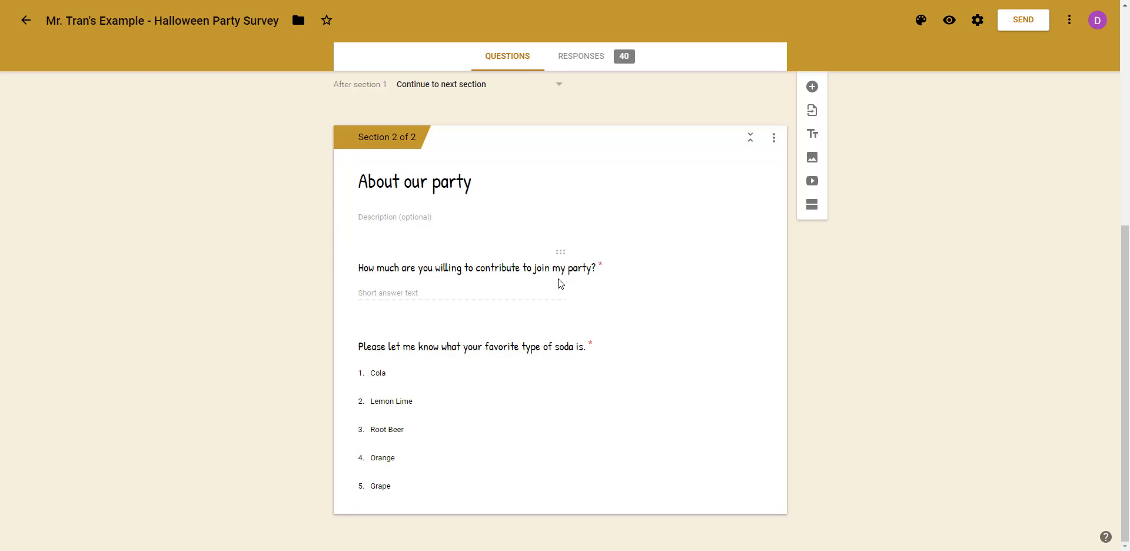
scroll(559, 280, up, 2)
scroll(565, 278, down, 2)
scroll(592, 328, up, 6)
scroll(592, 328, down, 6)
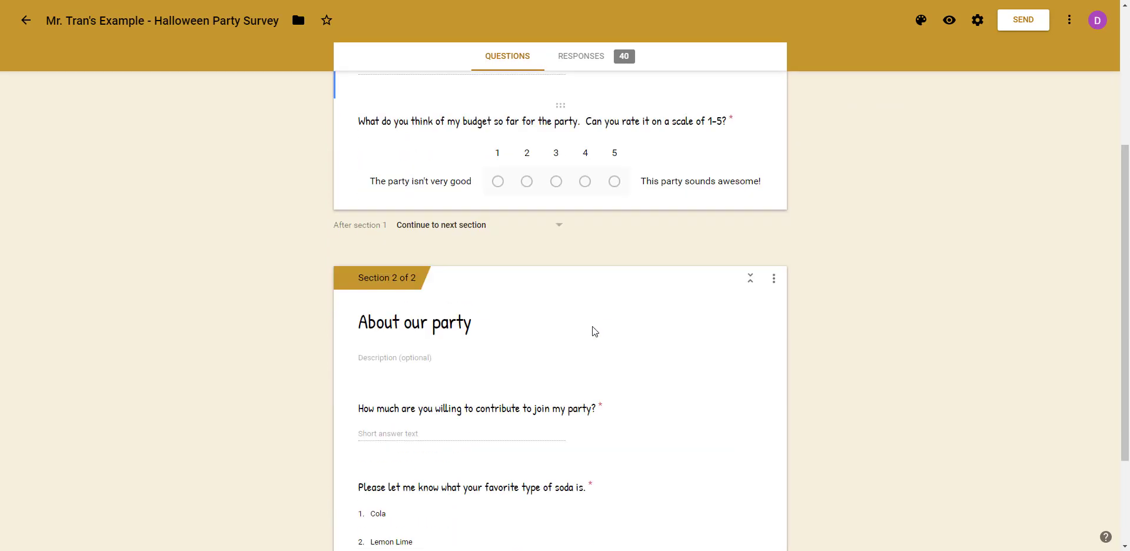
scroll(504, 262, up, 2)
View the survey's response summary, including the charts for party contributions and favorite soda.
click(581, 56)
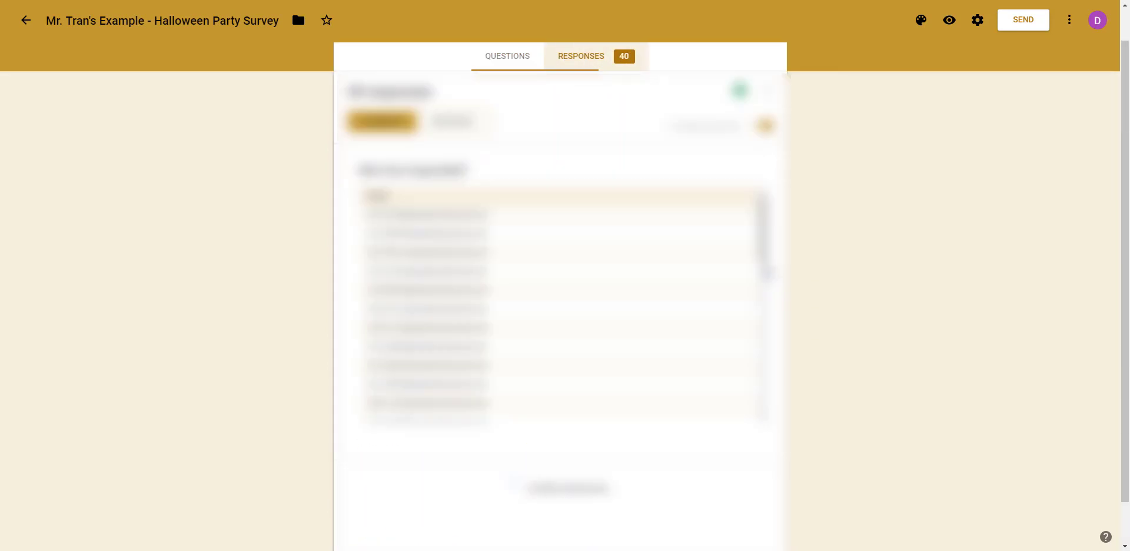
scroll(865, 361, down, 2)
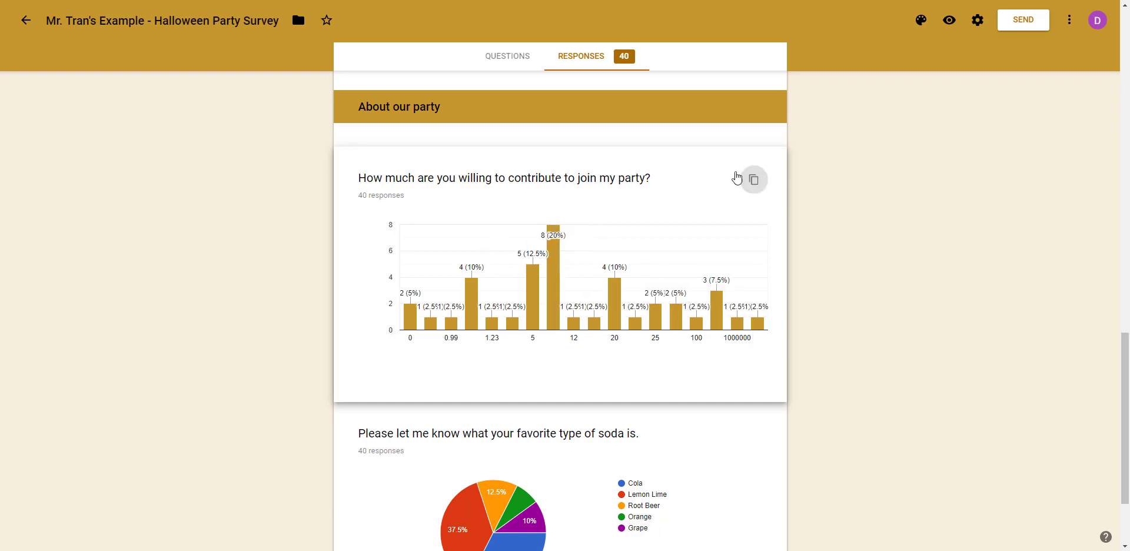
scroll(671, 194, up, 15)
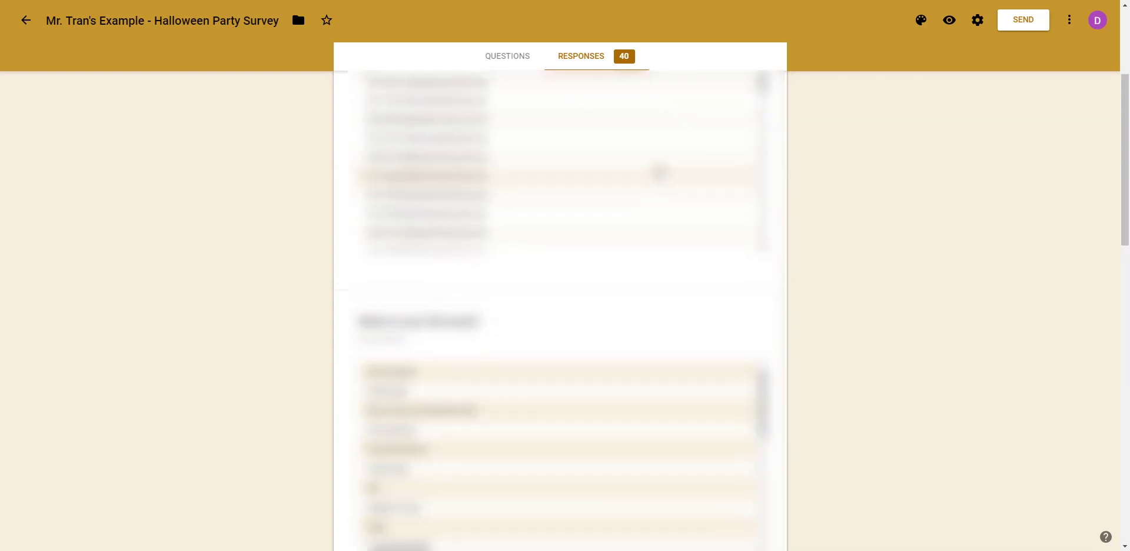
Open the survey's responses spreadsheet and look over the contribution answers in column E.
click(739, 130)
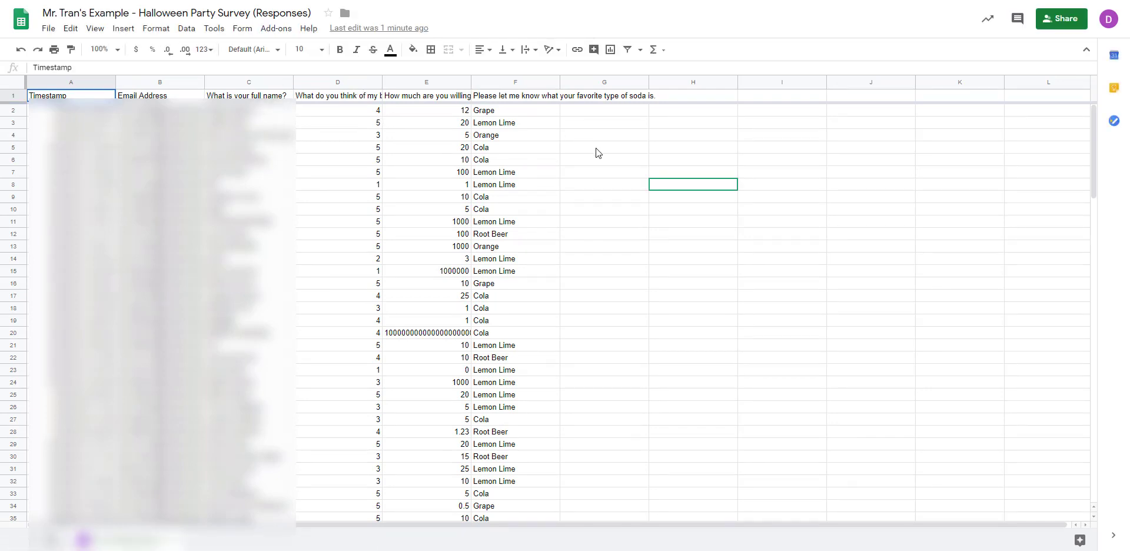
click(823, 237)
scroll(601, 333, down, 1)
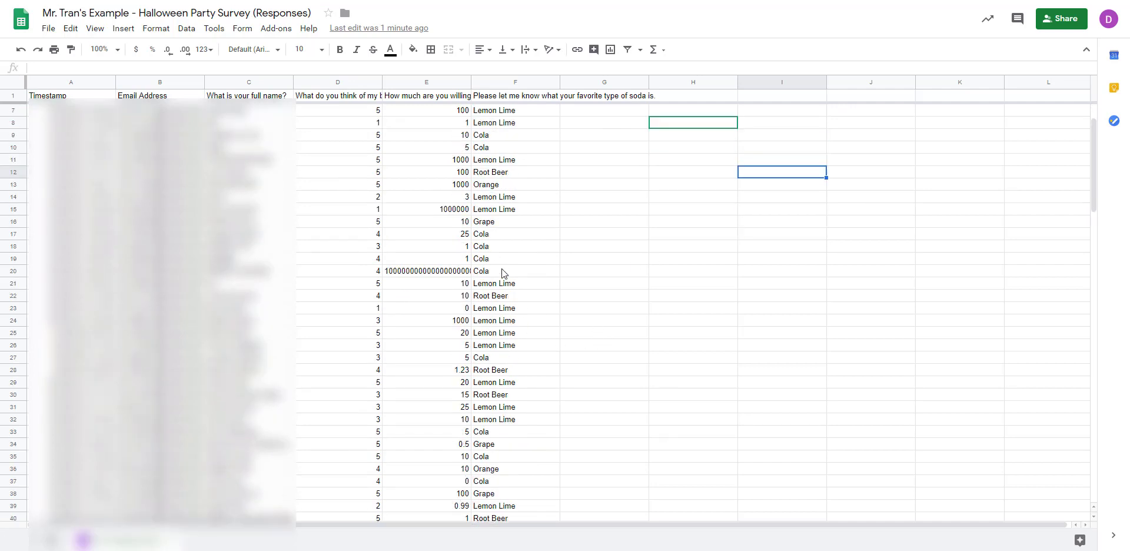
scroll(502, 271, up, 1)
click(447, 174)
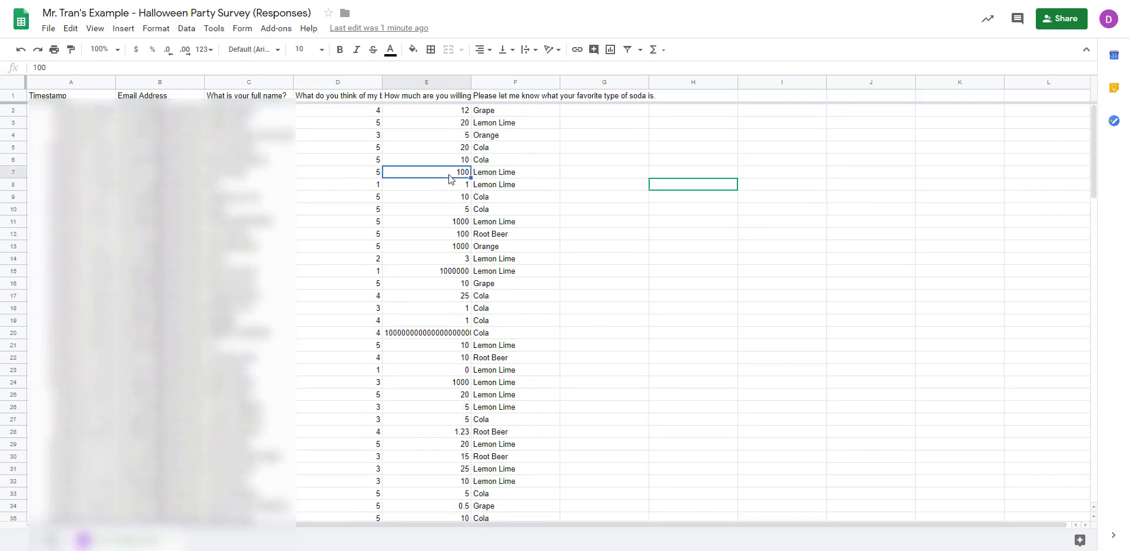
Clear the unrealistic contribution answers of 1000 or more in cells E11, E13, E15, E20 and E24.
click(448, 222)
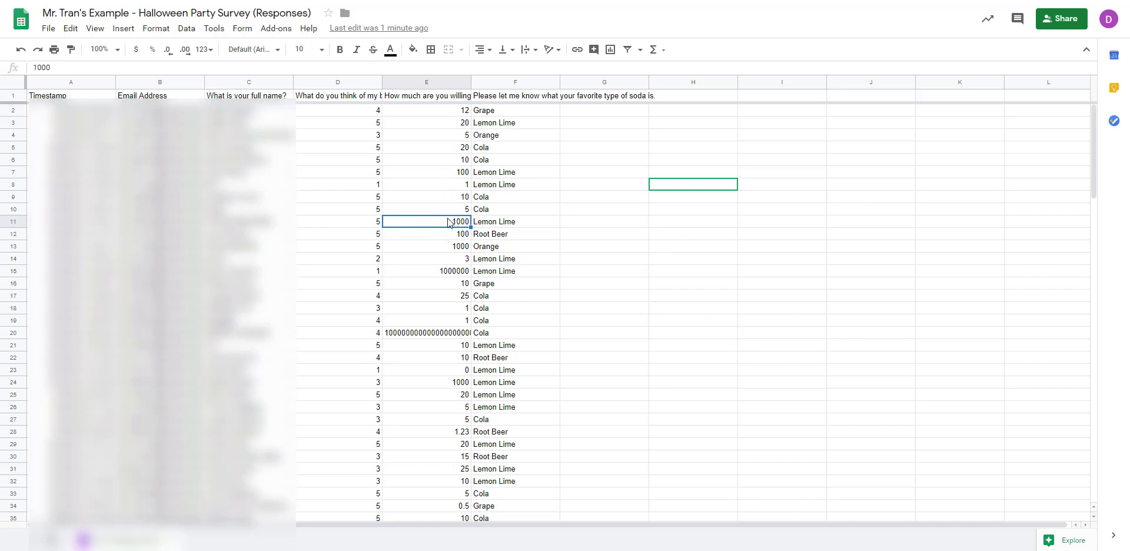
key(Delete)
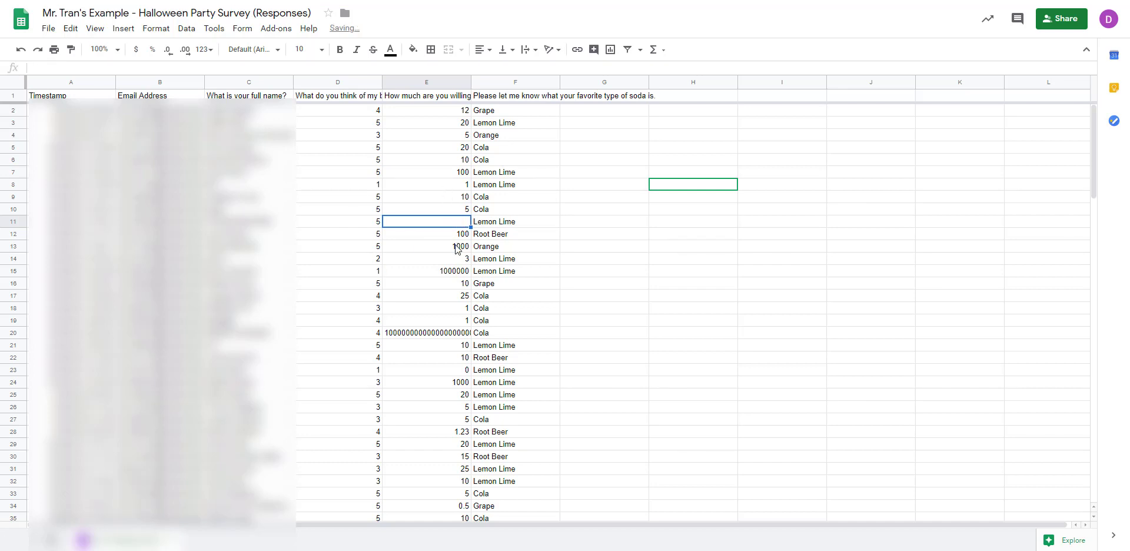
click(459, 247)
key(Delete)
click(446, 272)
key(Delete)
click(445, 334)
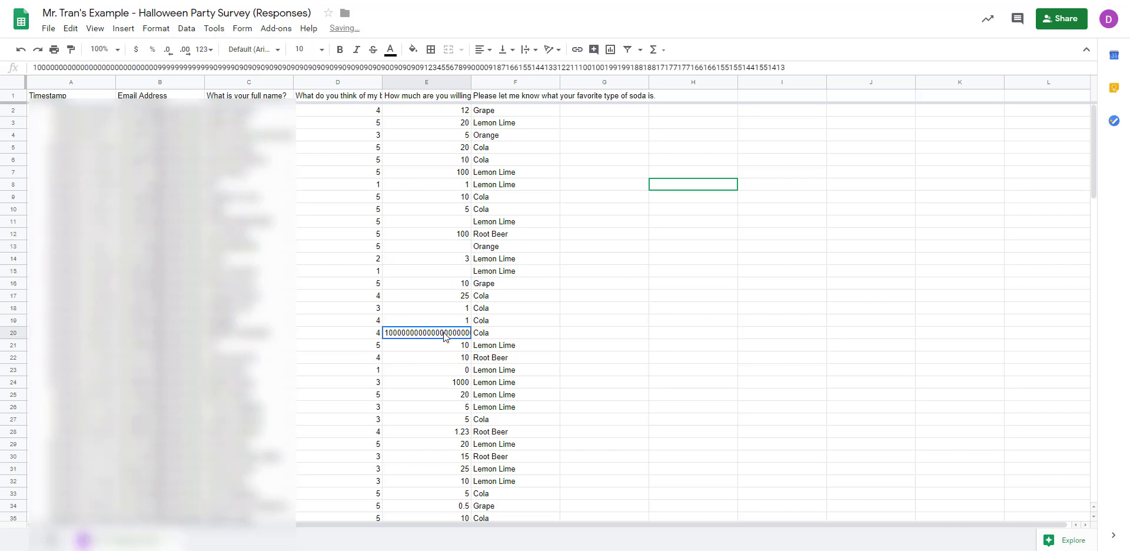
key(Delete)
click(448, 385)
key(Delete)
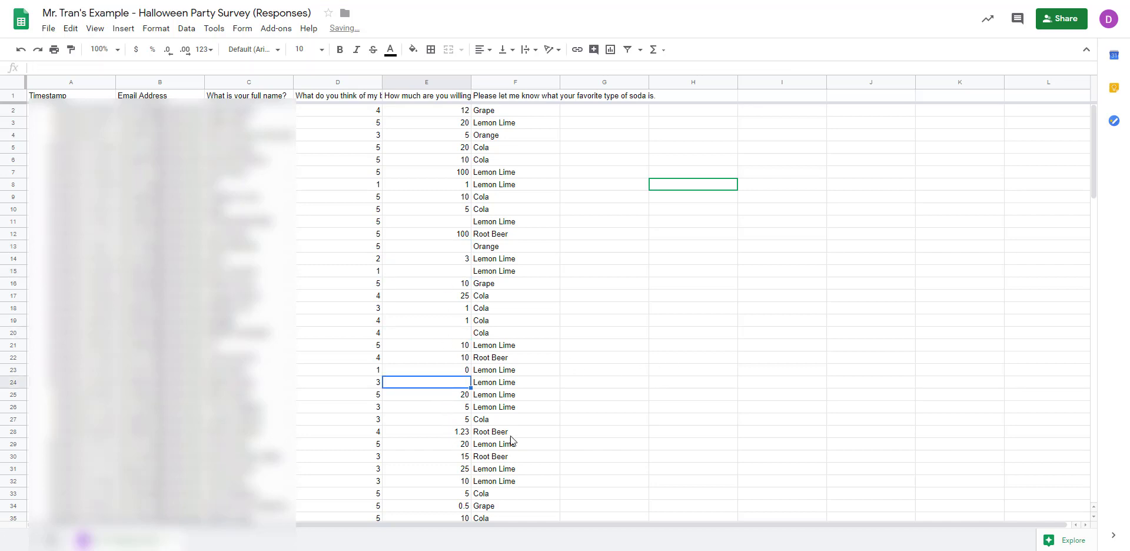
Check the remaining contribution amounts in column E down to row 41 for further outliers.
scroll(510, 435, down, 4)
click(435, 409)
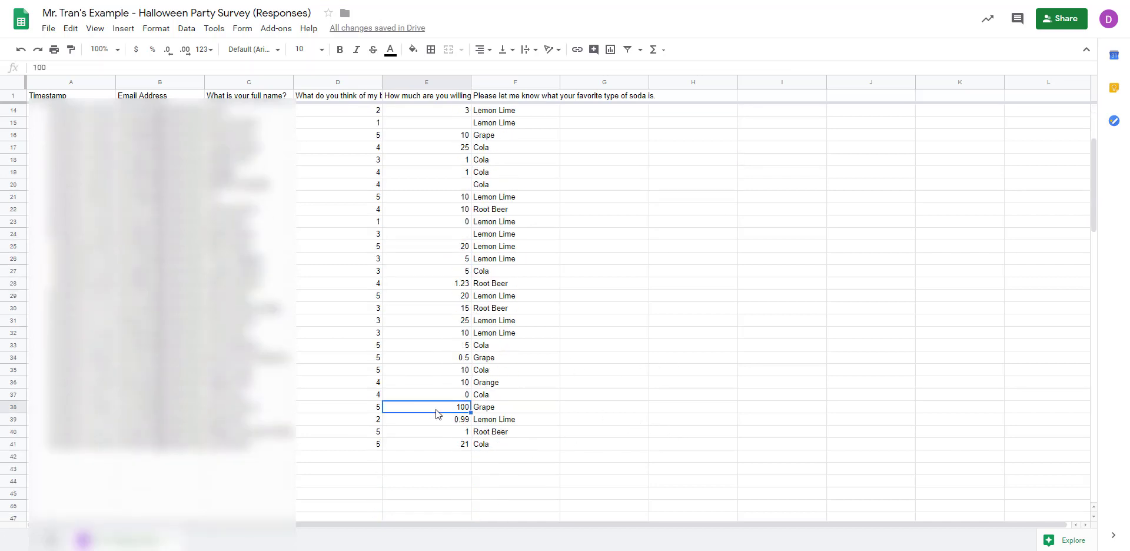
click(440, 420)
click(446, 358)
click(762, 269)
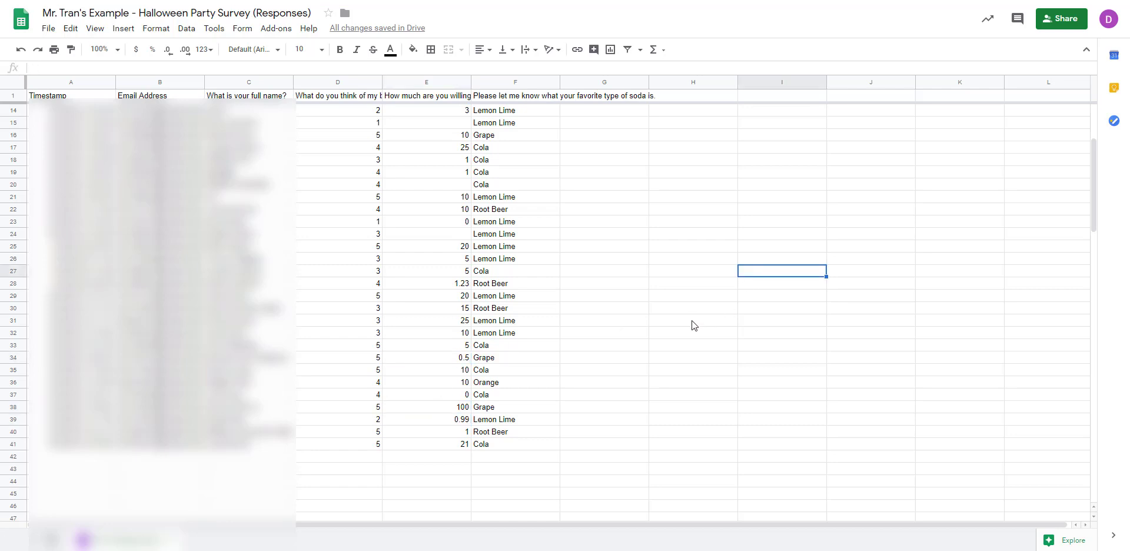
scroll(694, 324, up, 4)
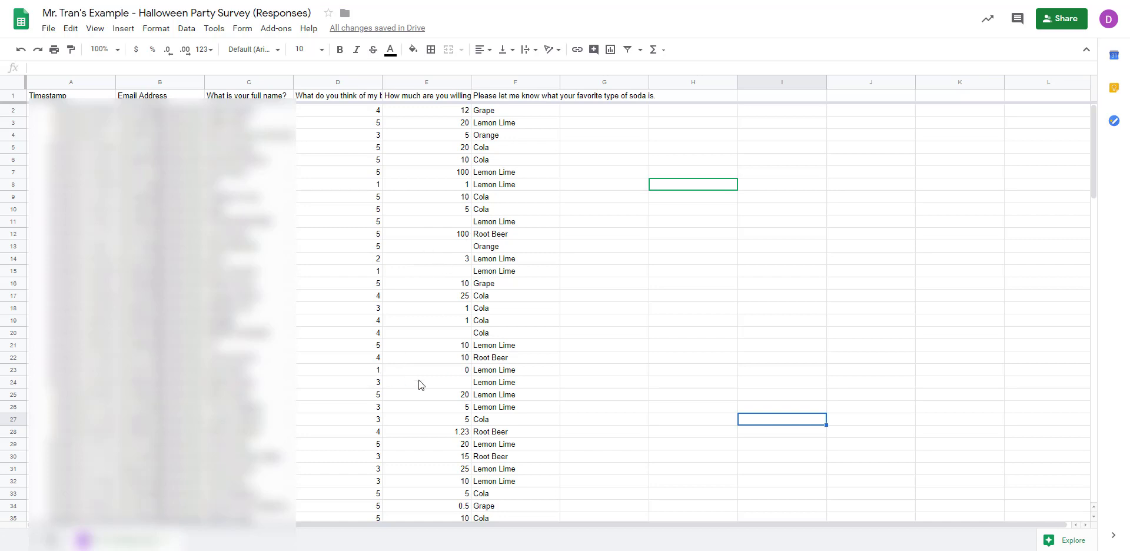
scroll(412, 412, down, 3)
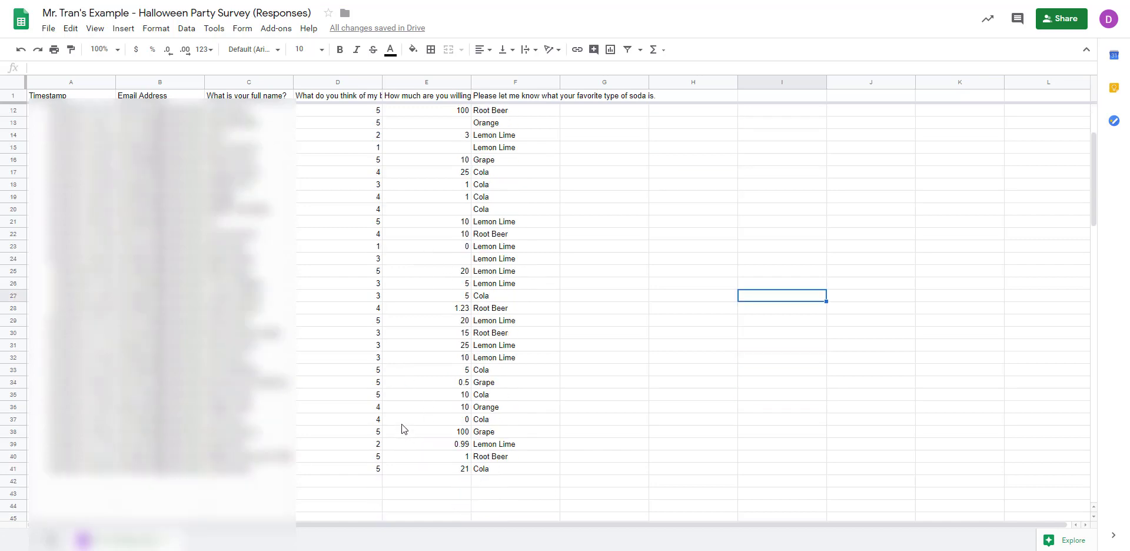
scroll(401, 424, up, 3)
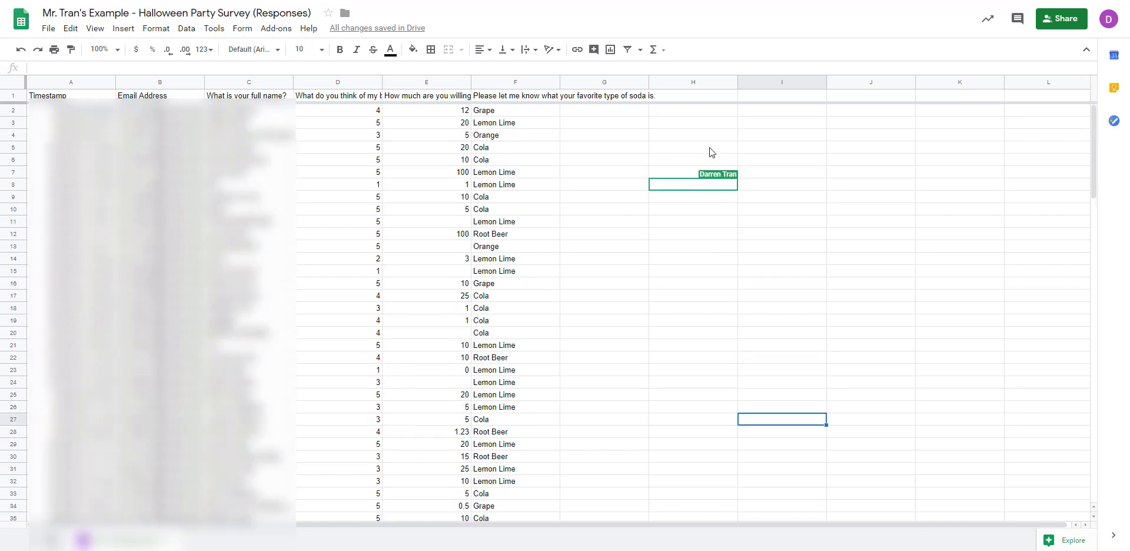
Widen column E until its full question about contributing to the party fits in the header cell.
click(690, 136)
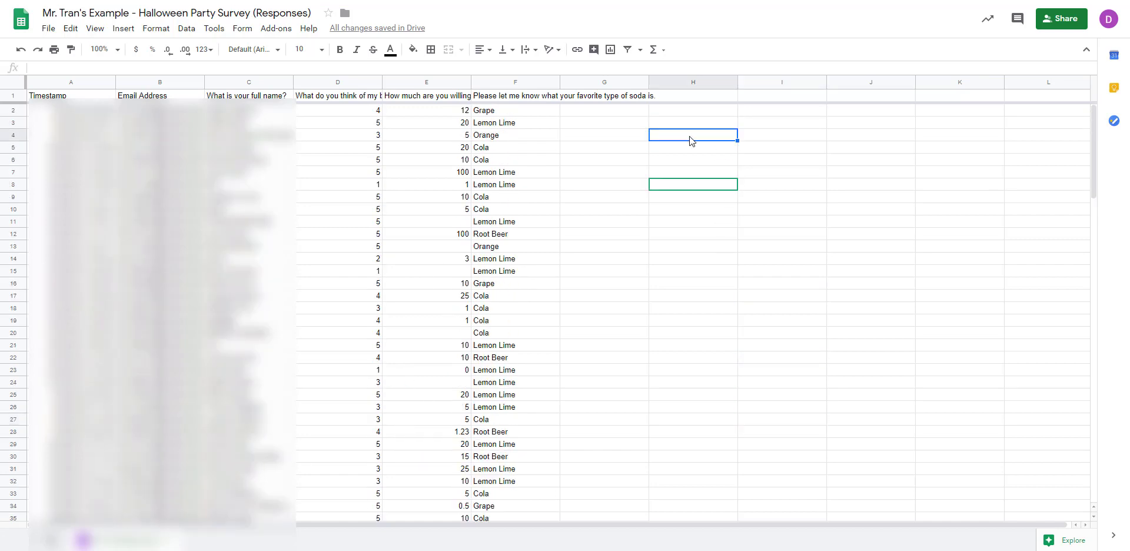
click(442, 83)
drag(468, 84, 581, 95)
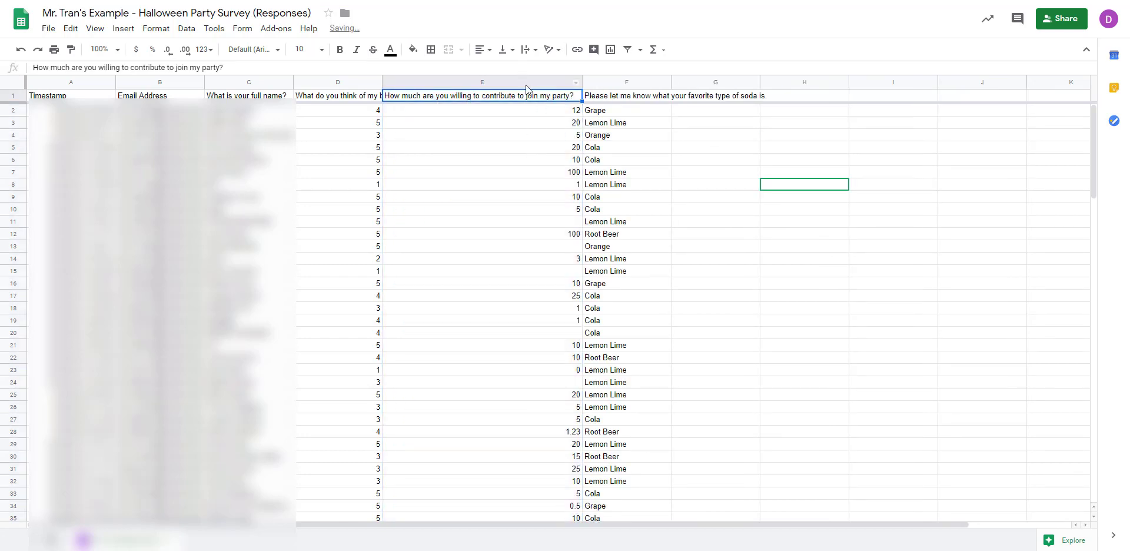
click(800, 193)
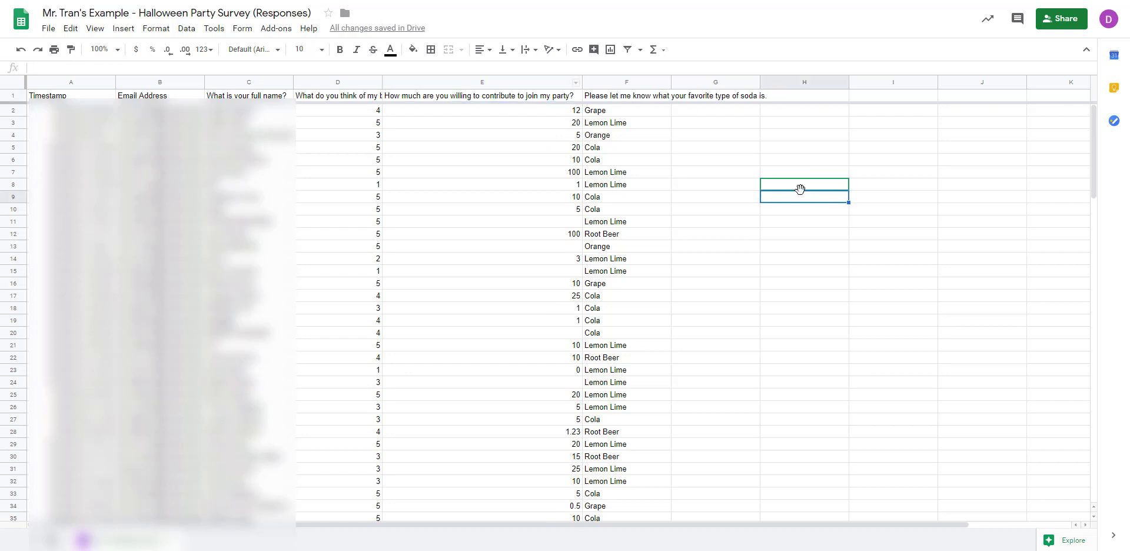
Insert a chart from the whole contribution column E.
click(529, 84)
click(831, 333)
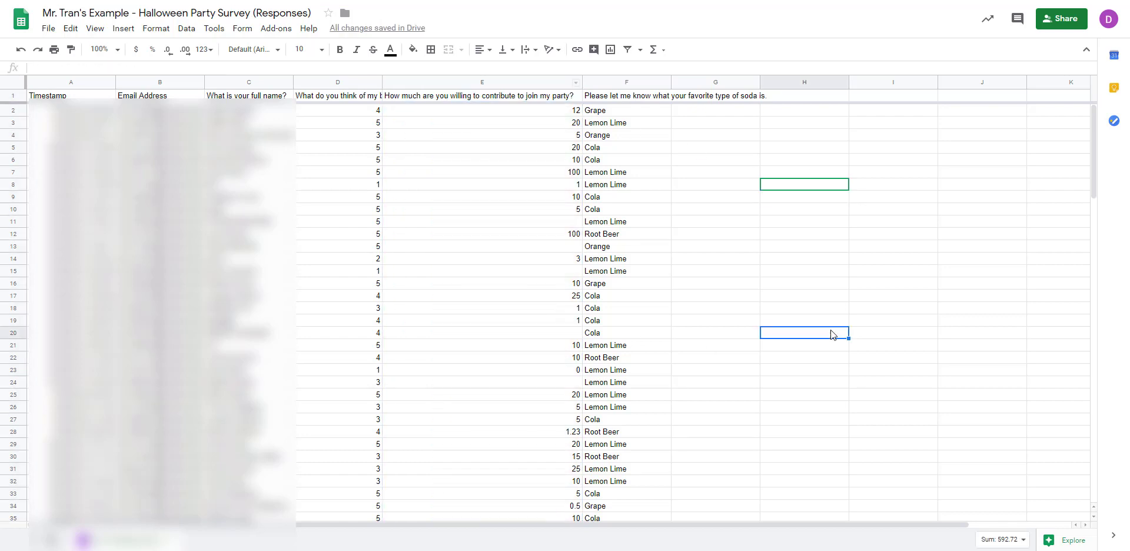
click(452, 82)
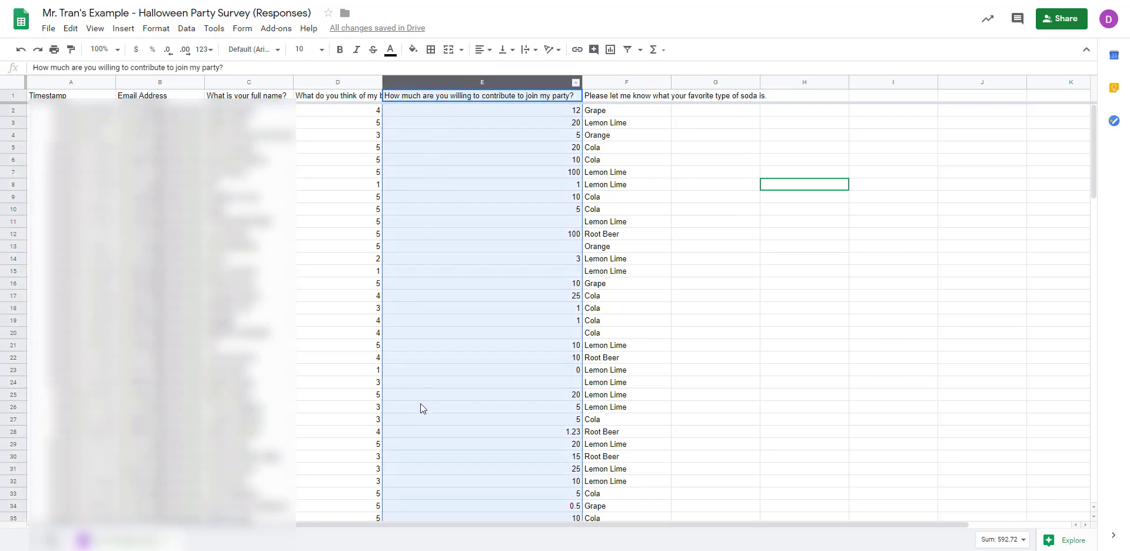
scroll(496, 409, down, 6)
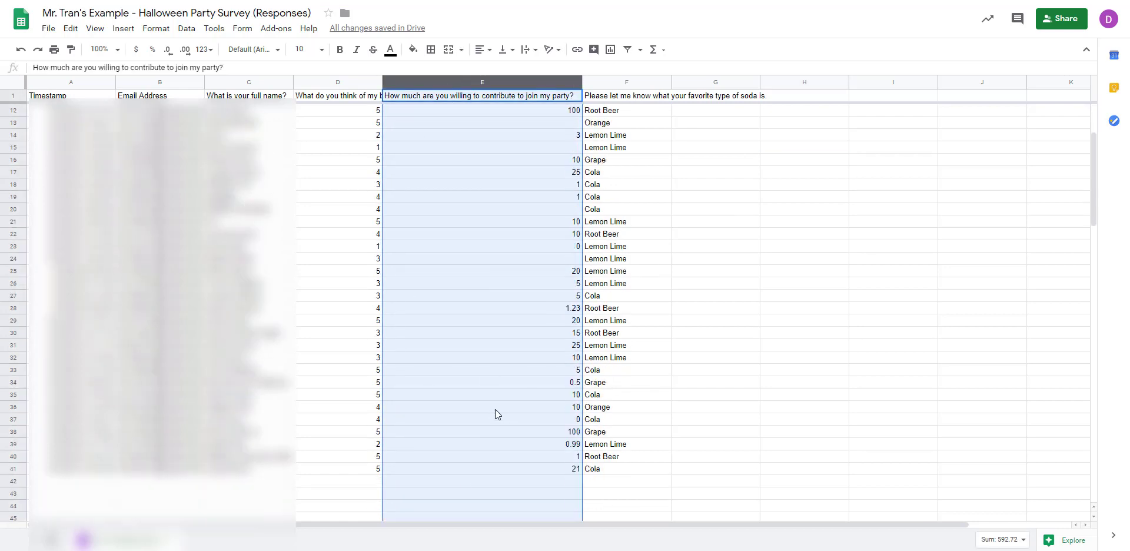
scroll(493, 400, up, 6)
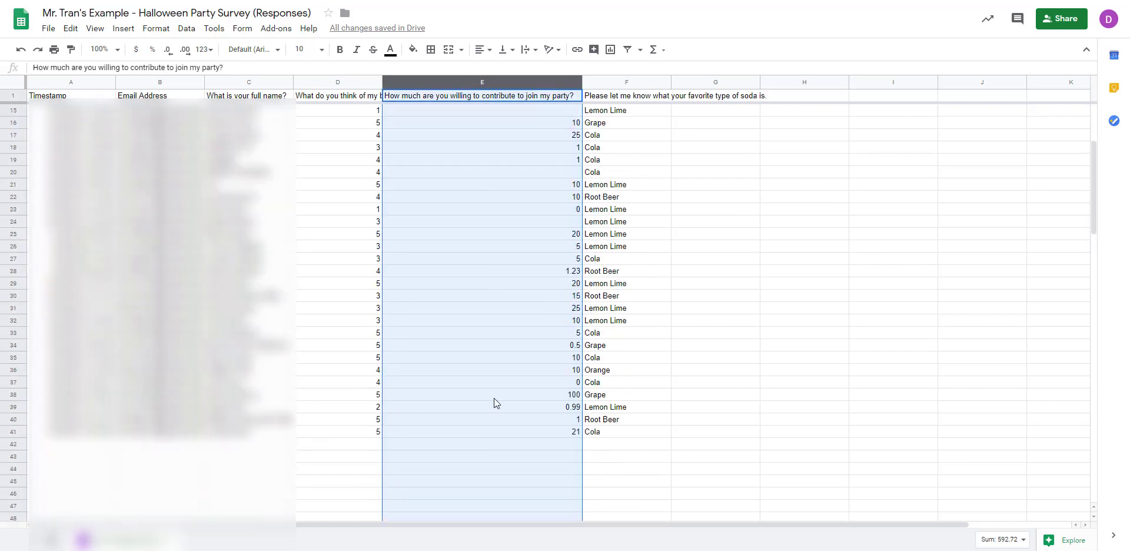
click(611, 51)
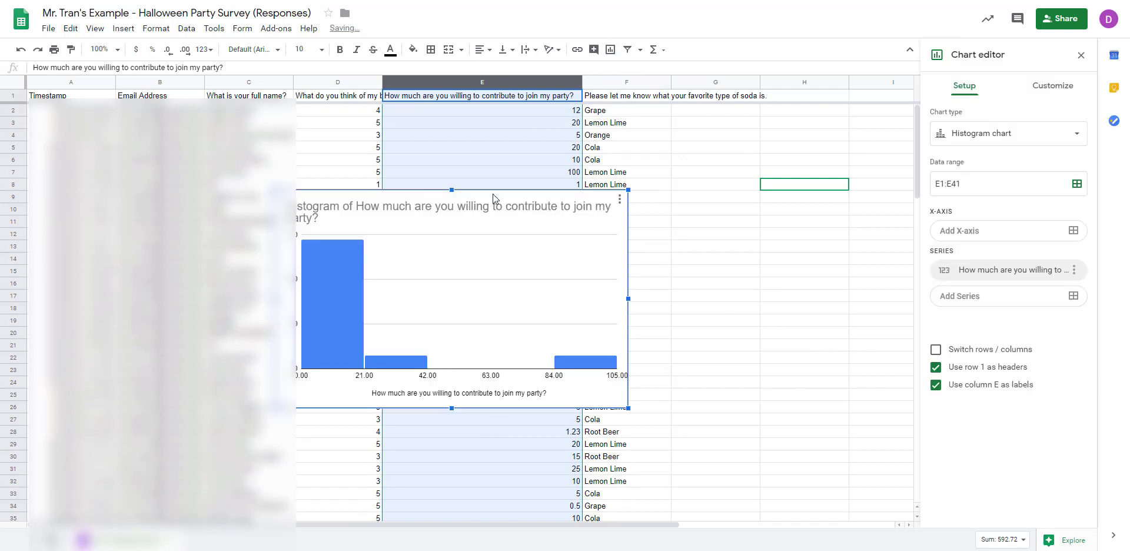
Move the histogram off the response data into the empty columns beside the soda answers.
drag(493, 194, 794, 187)
drag(646, 523, 797, 509)
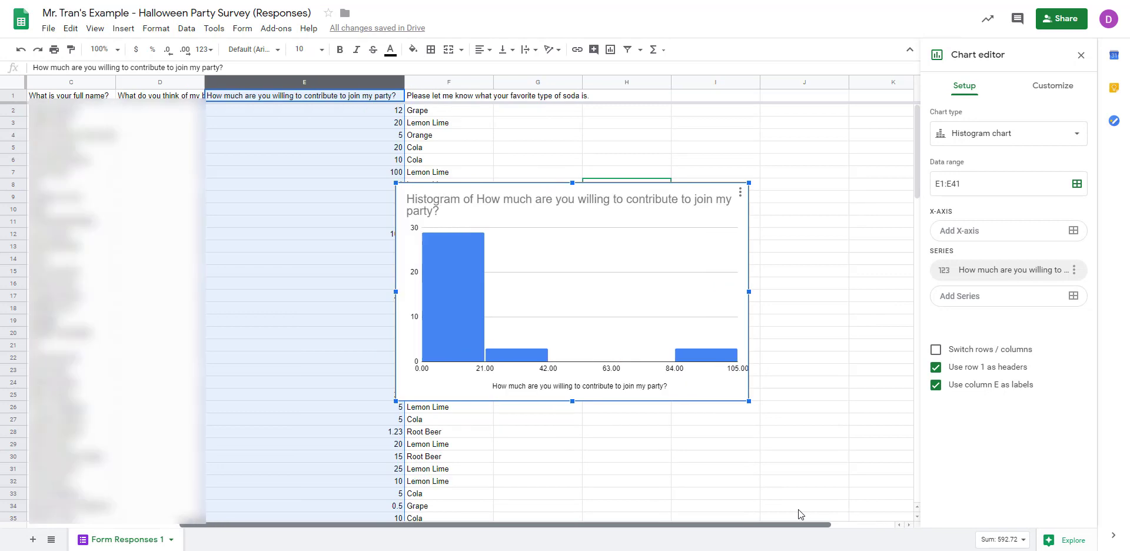
drag(537, 189, 626, 154)
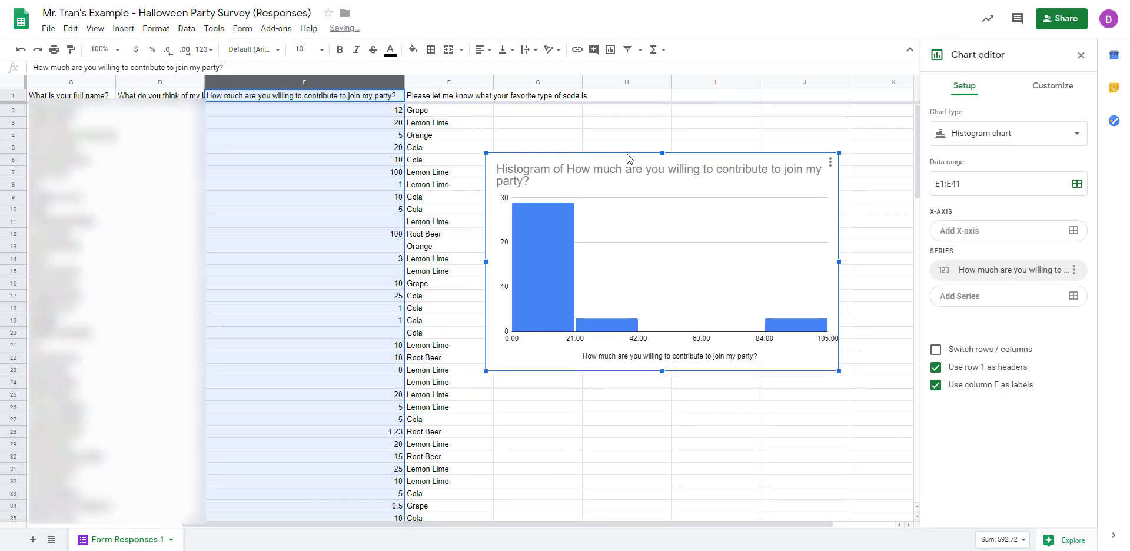
Browse the available chart types, the chart style options and the setup settings for the histogram.
click(1055, 140)
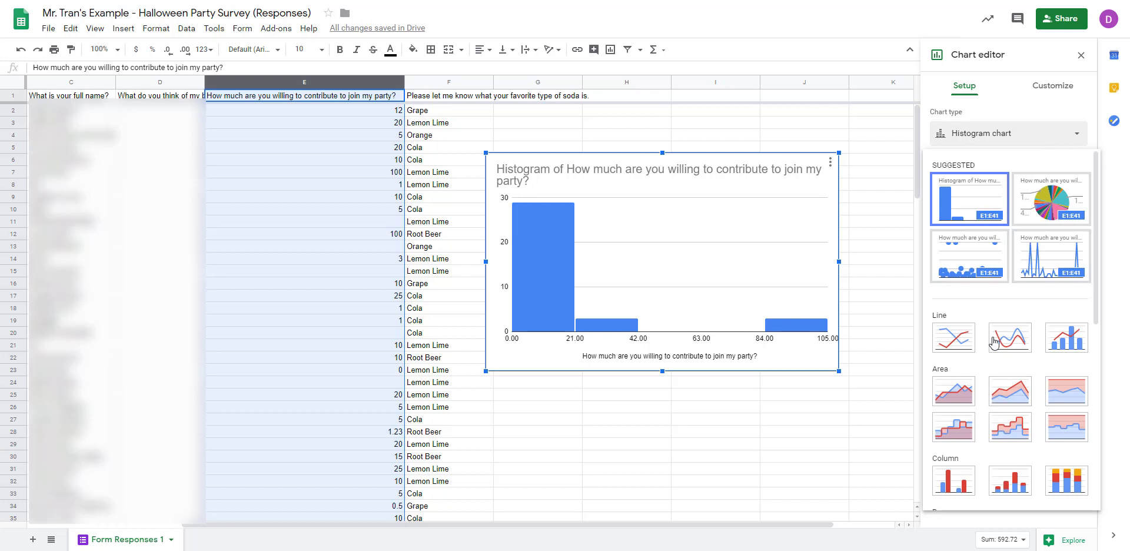
scroll(1000, 388, down, 3)
scroll(988, 383, up, 3)
click(635, 243)
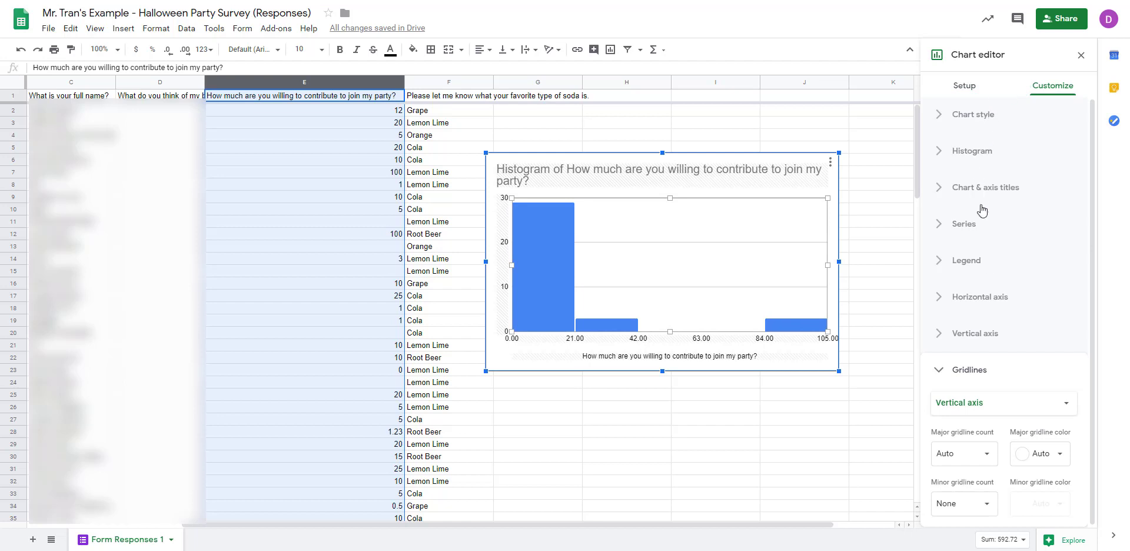
click(983, 114)
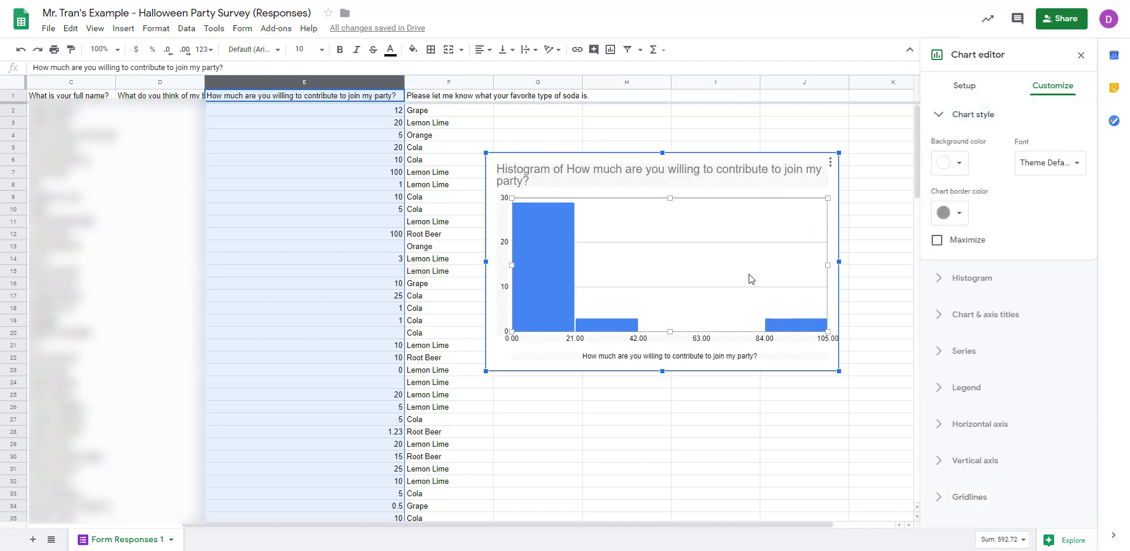
click(957, 88)
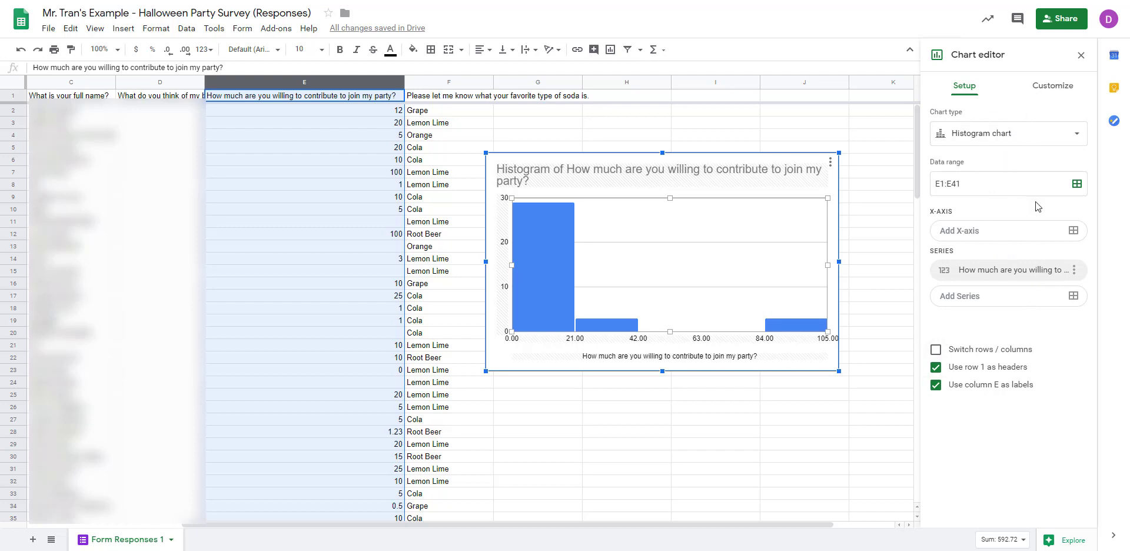
click(1048, 93)
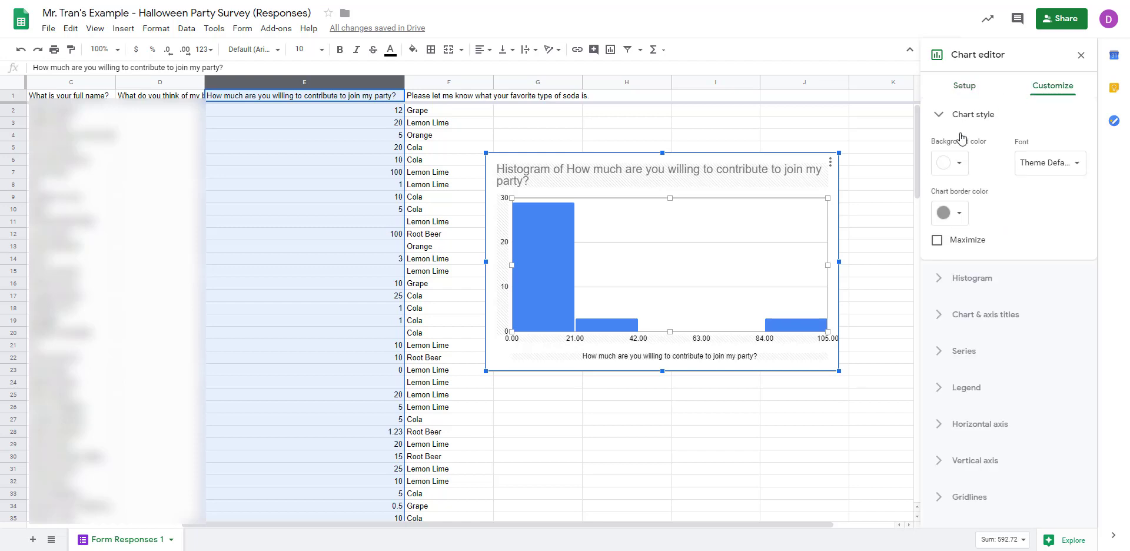
Set the histogram's background color to a light yellow in its chart style settings.
click(987, 118)
click(976, 120)
click(960, 163)
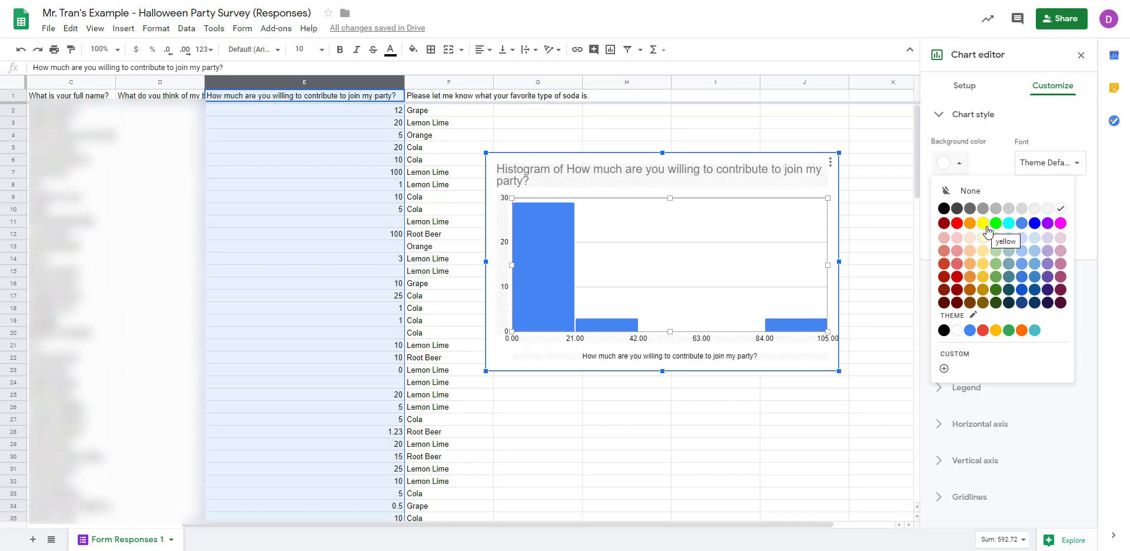
click(983, 238)
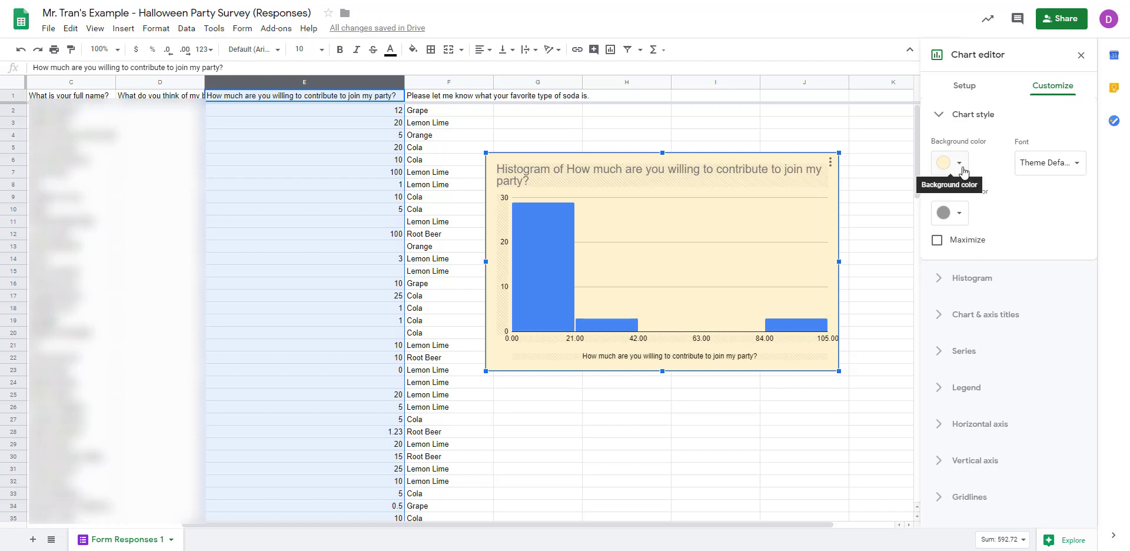
Set the histogram's border color to black and its font to Wide, leaving the plot unmaximized.
click(958, 215)
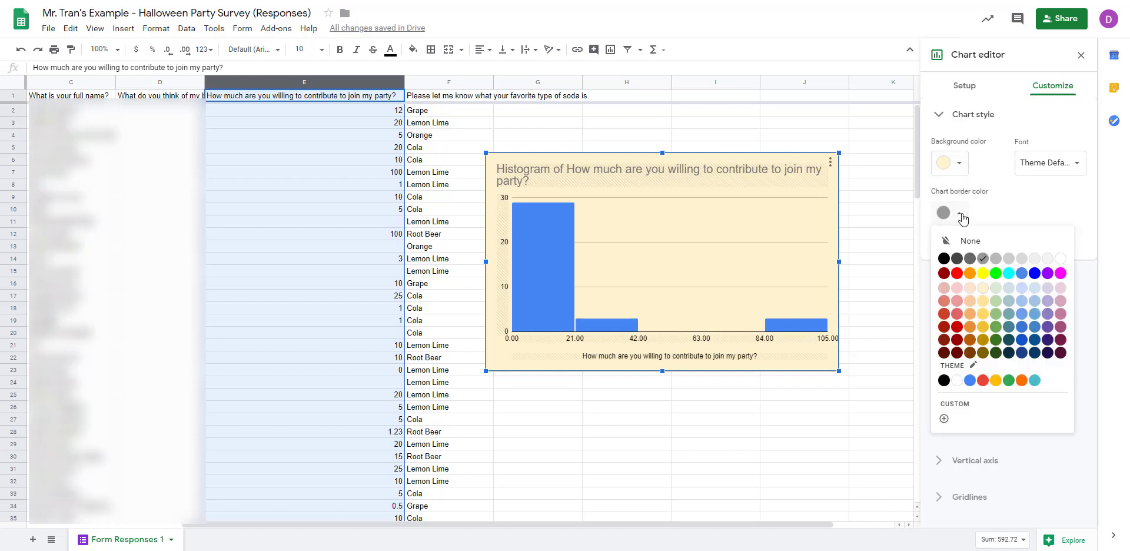
click(943, 259)
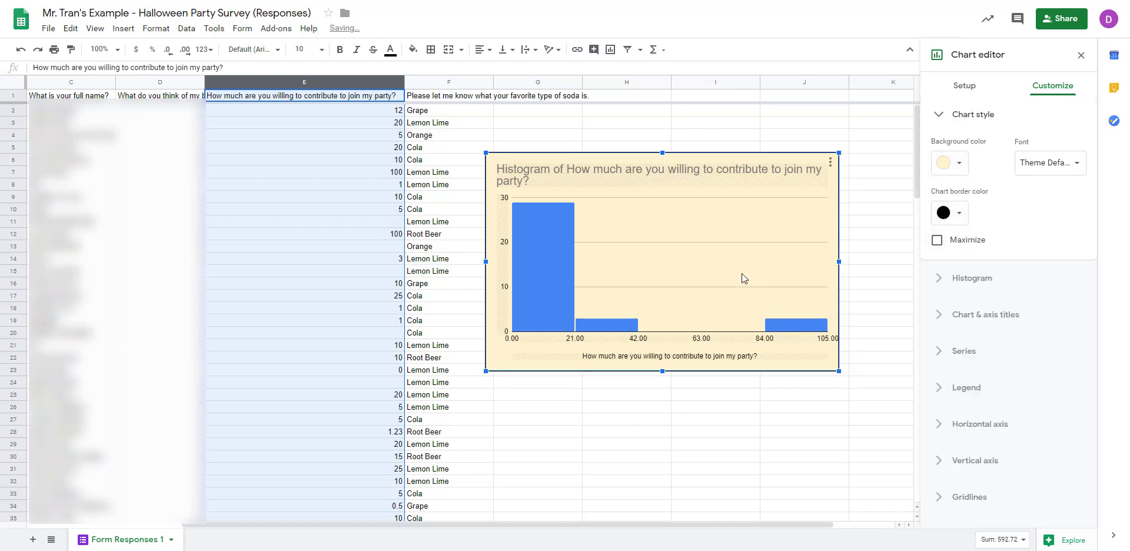
click(1039, 167)
click(1054, 250)
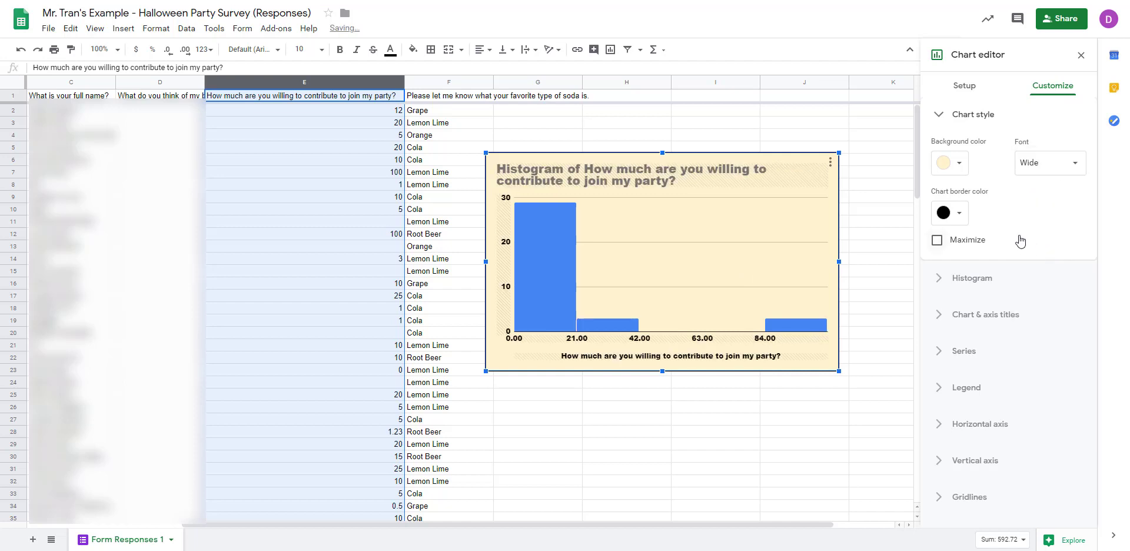
click(937, 241)
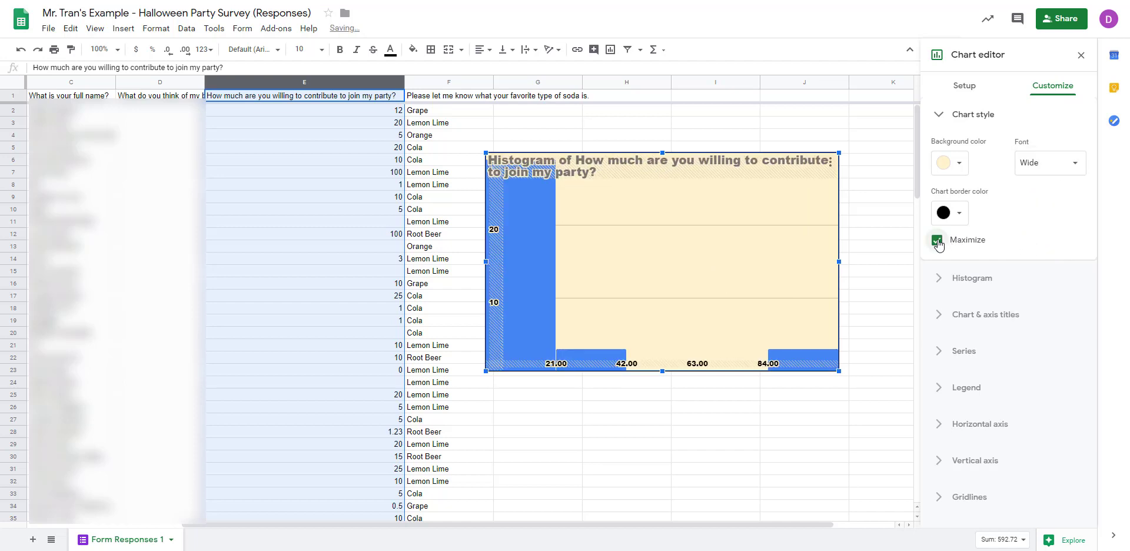
click(937, 240)
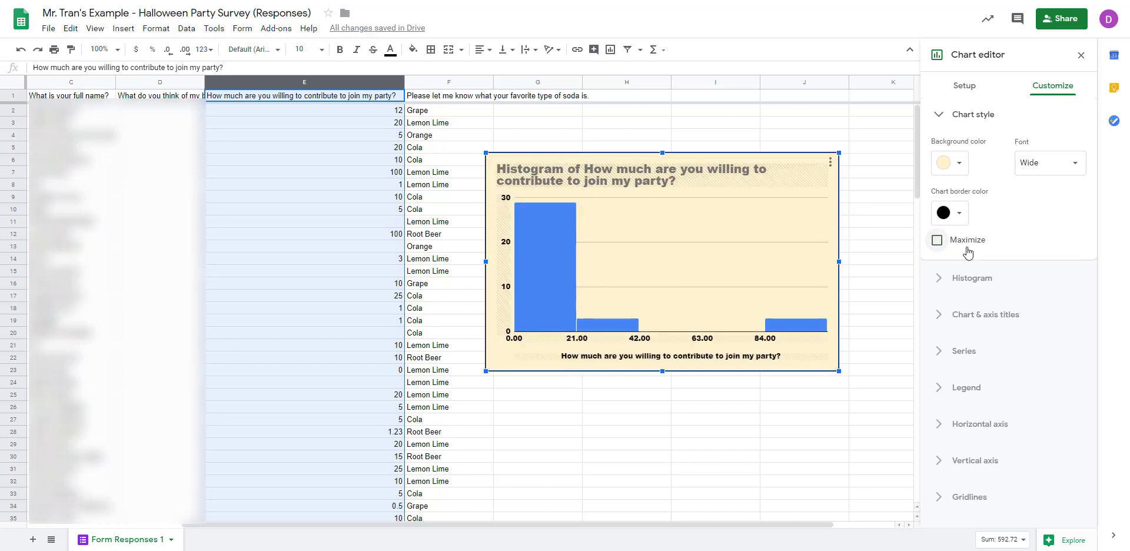
Remove "Histogram of" from the chart title so it reads "How much are you willing to contribute to join my party?".
click(586, 181)
click(570, 168)
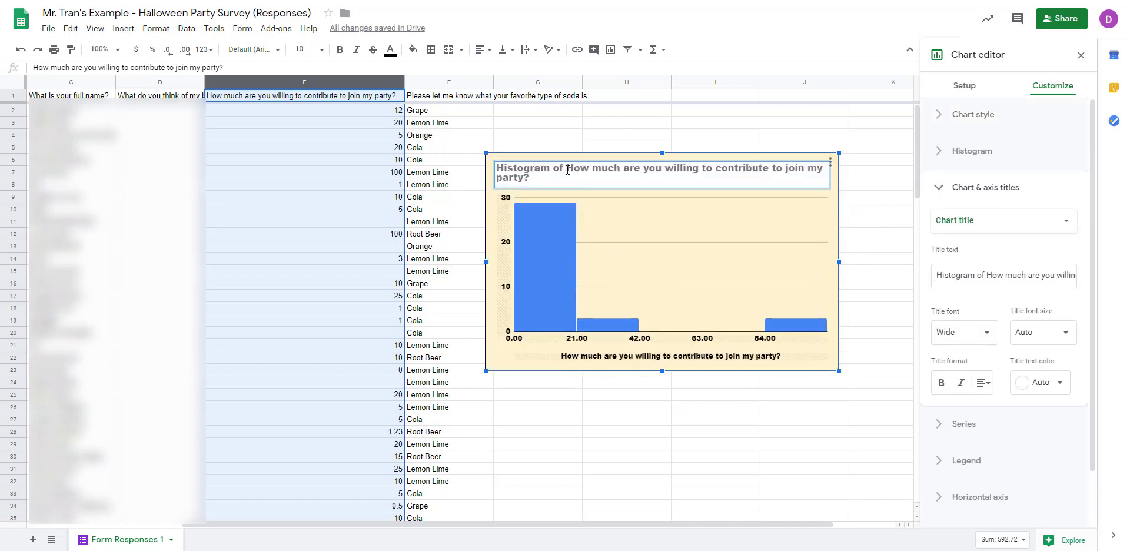
drag(567, 168, 488, 168)
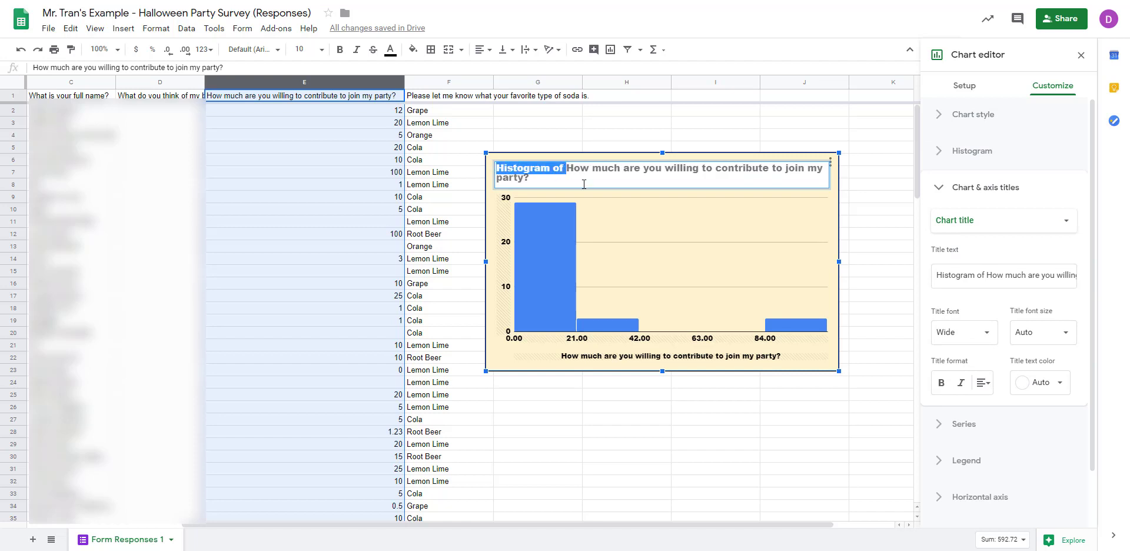
key(BackSpace)
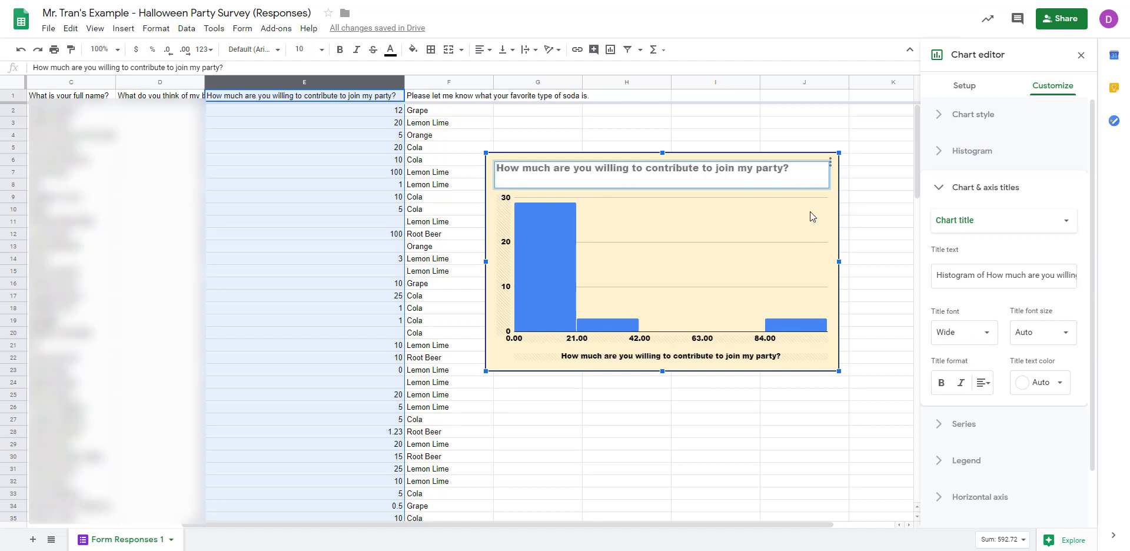
click(796, 223)
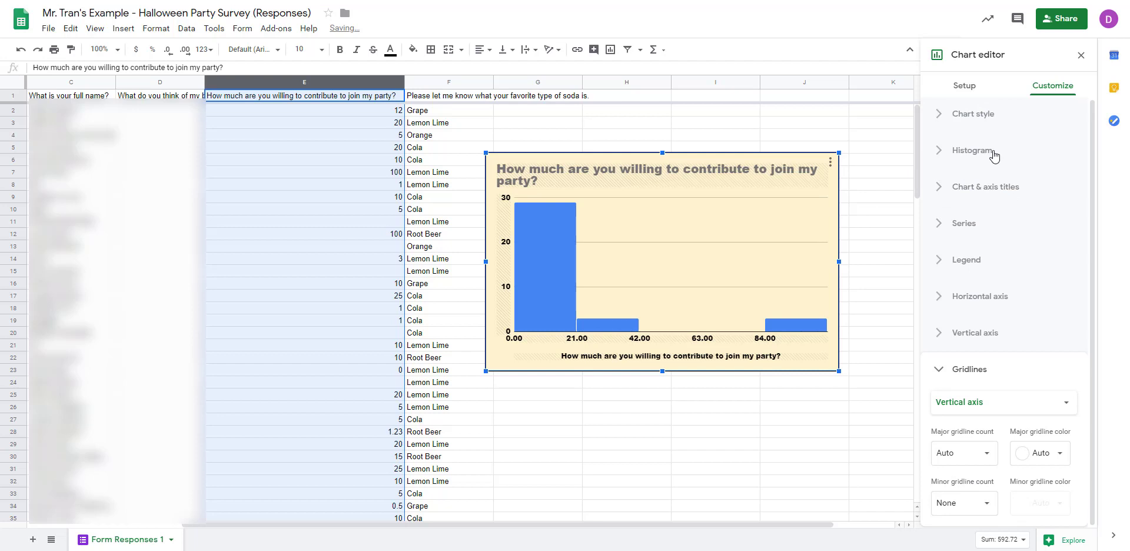
Set the histogram's bucket size to 10.
click(971, 155)
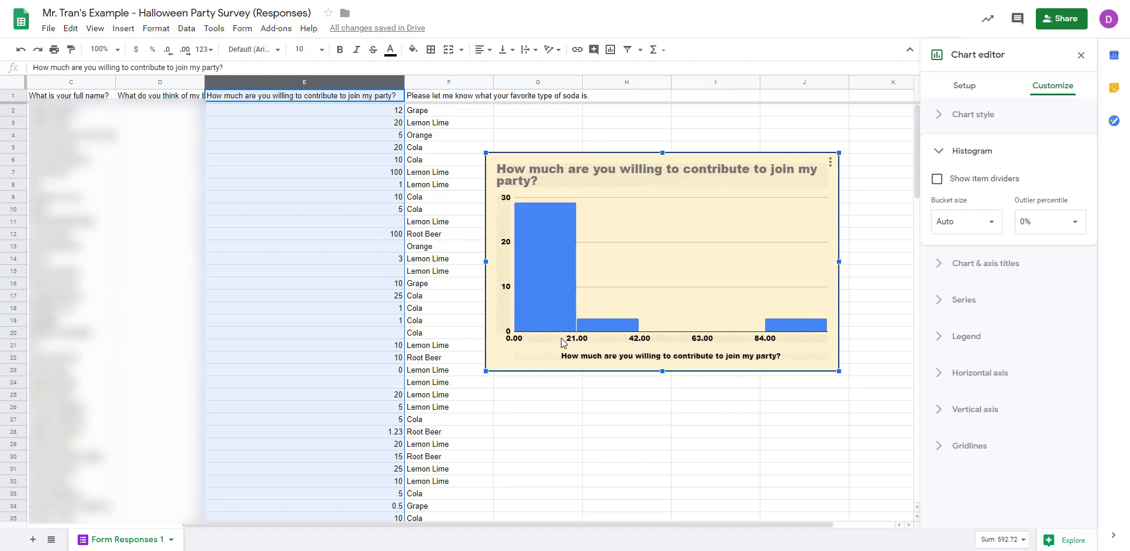
mouse_move(563, 339)
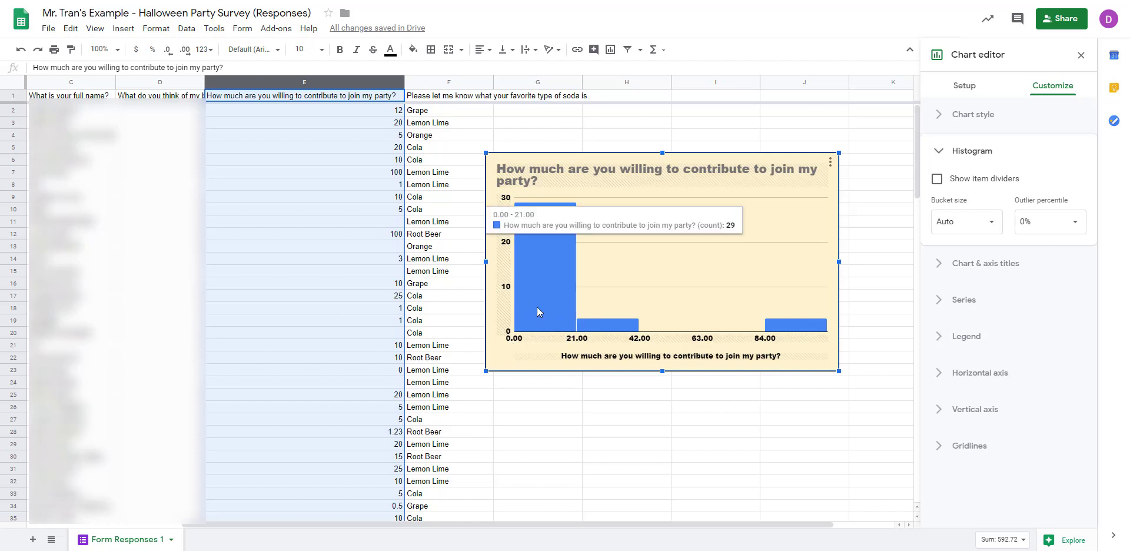
click(987, 220)
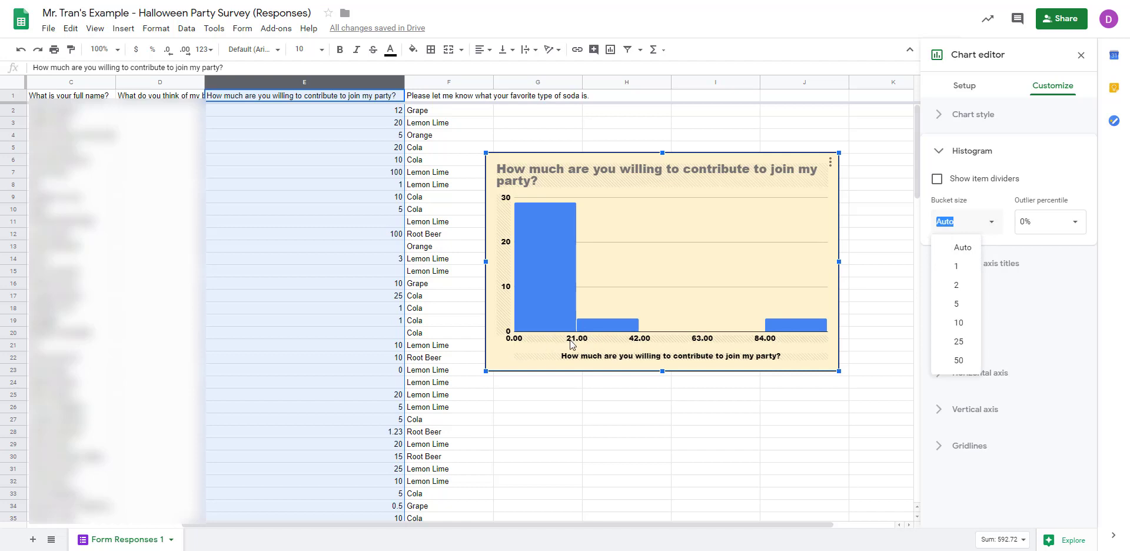
click(973, 327)
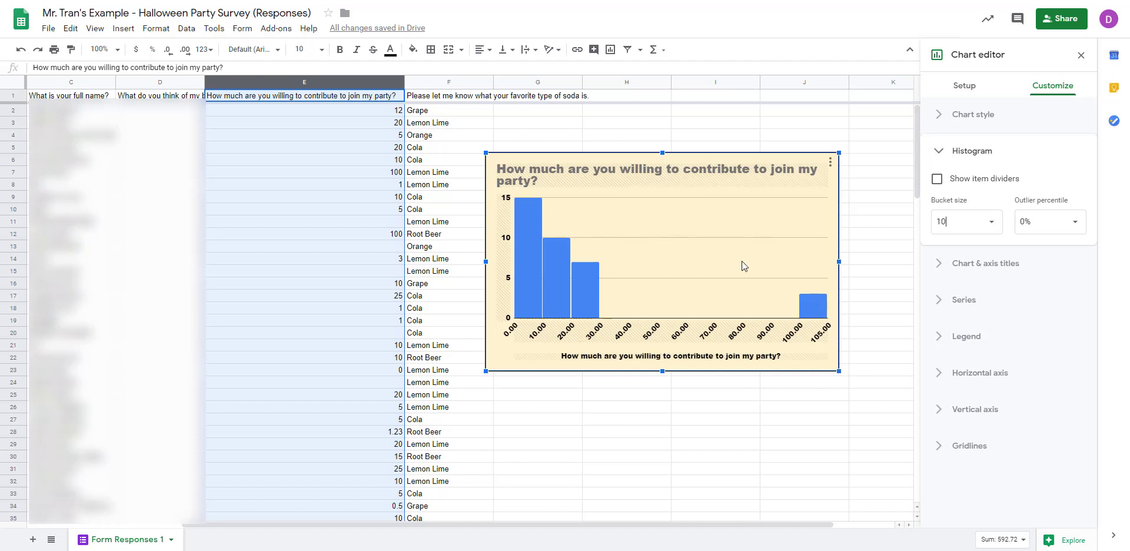
Set the chart title's font to Theme Default and its font size to 18.
click(988, 264)
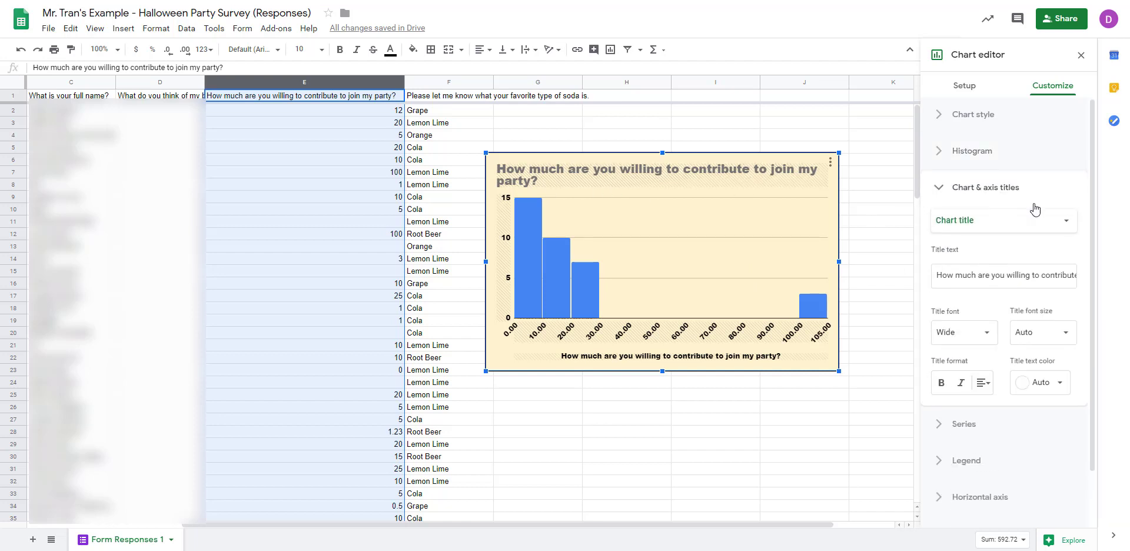
click(986, 284)
click(937, 277)
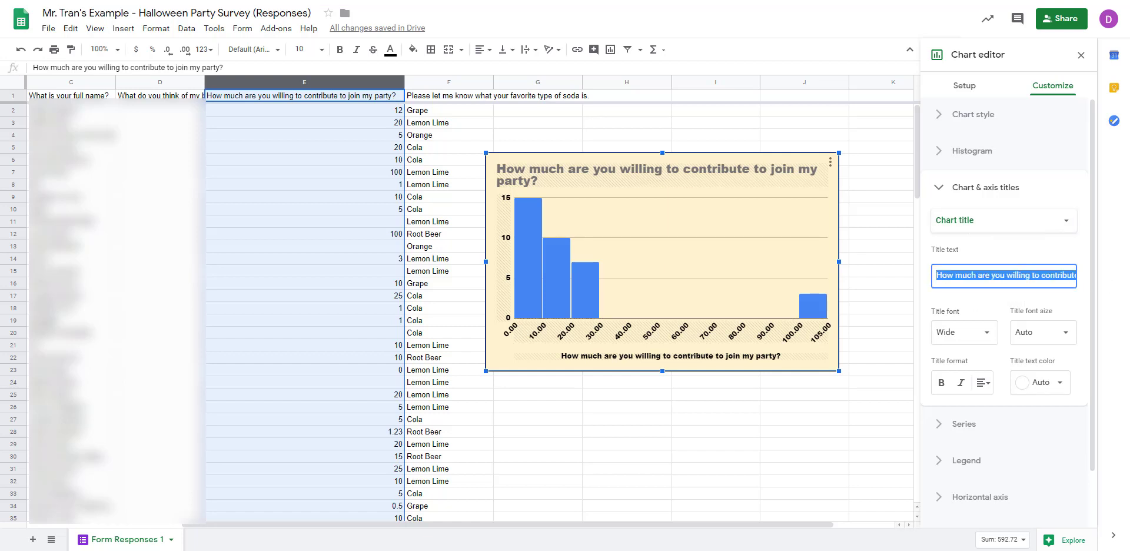
click(974, 337)
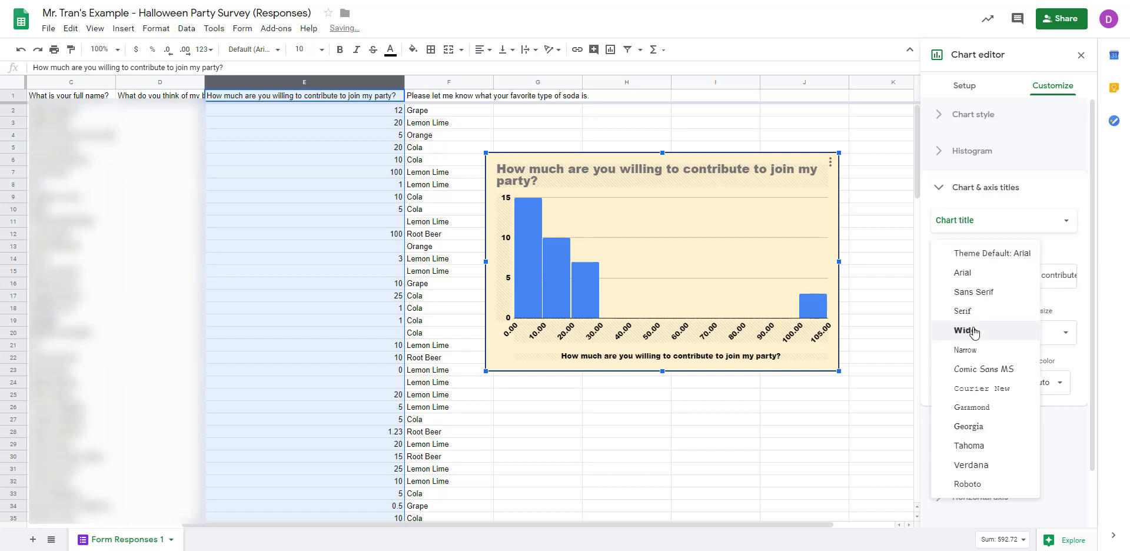
click(988, 291)
click(988, 332)
click(993, 289)
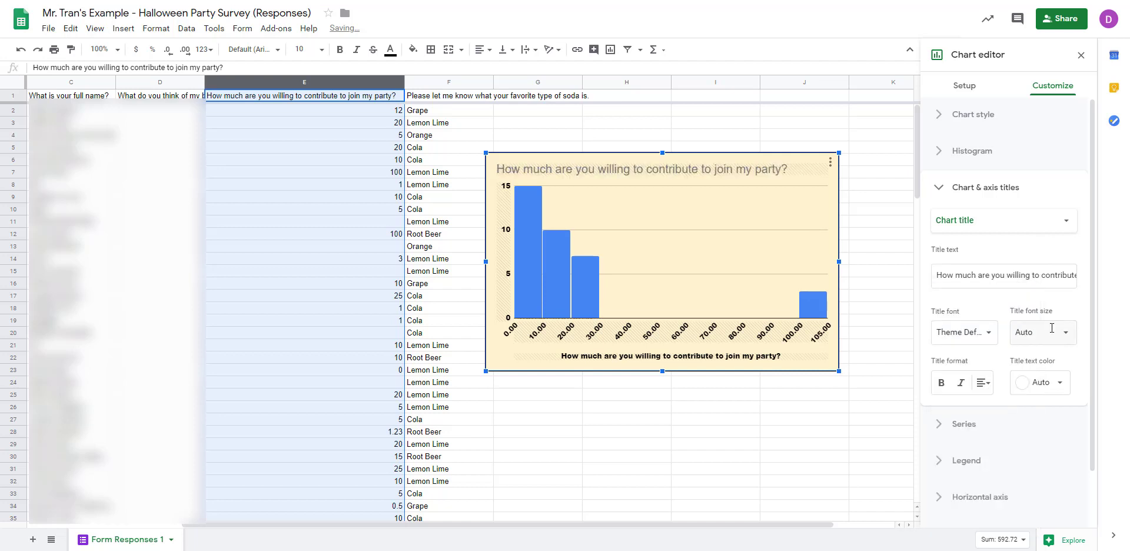
click(1051, 331)
click(1044, 462)
Make the chart title bold and italic, center it and color it dark red.
click(961, 383)
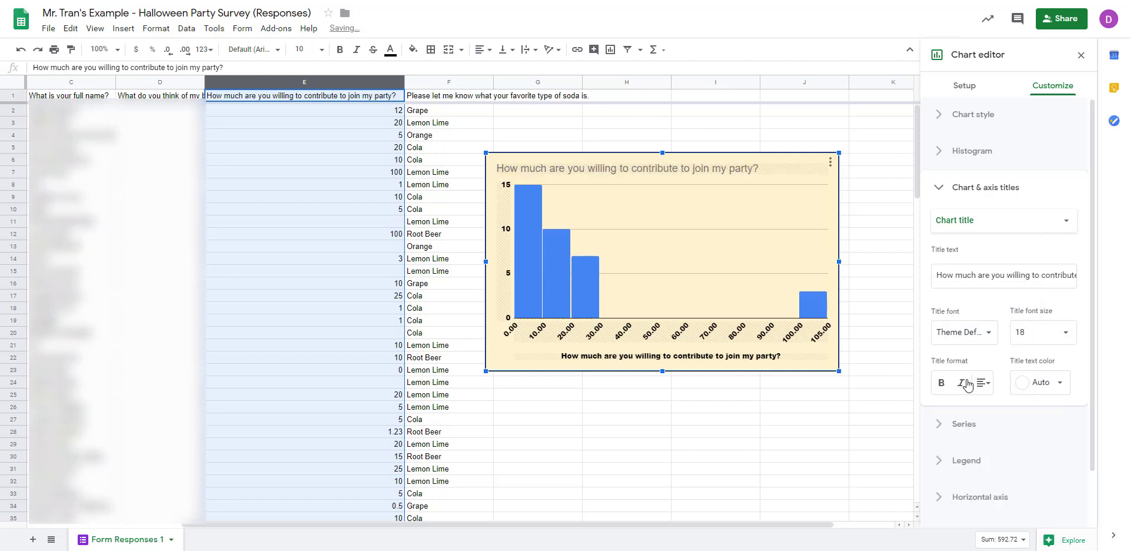
click(941, 383)
click(982, 383)
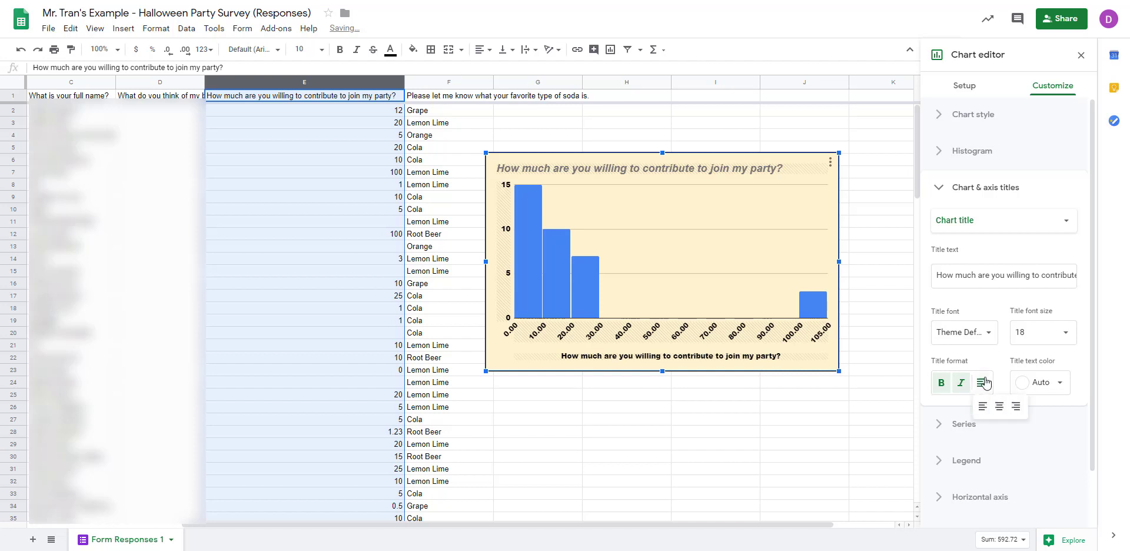
click(1000, 416)
click(1053, 382)
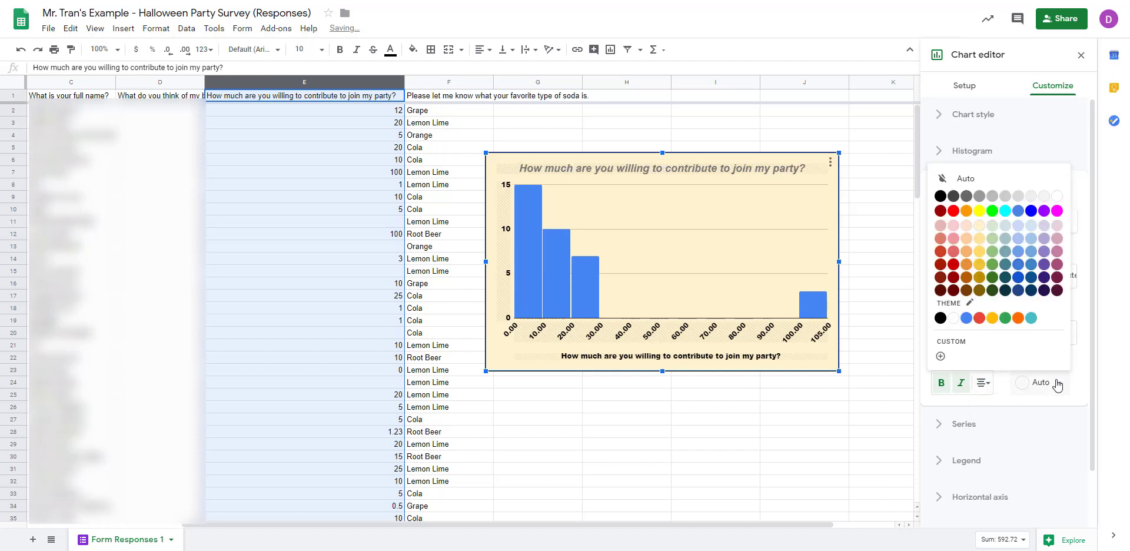
click(940, 290)
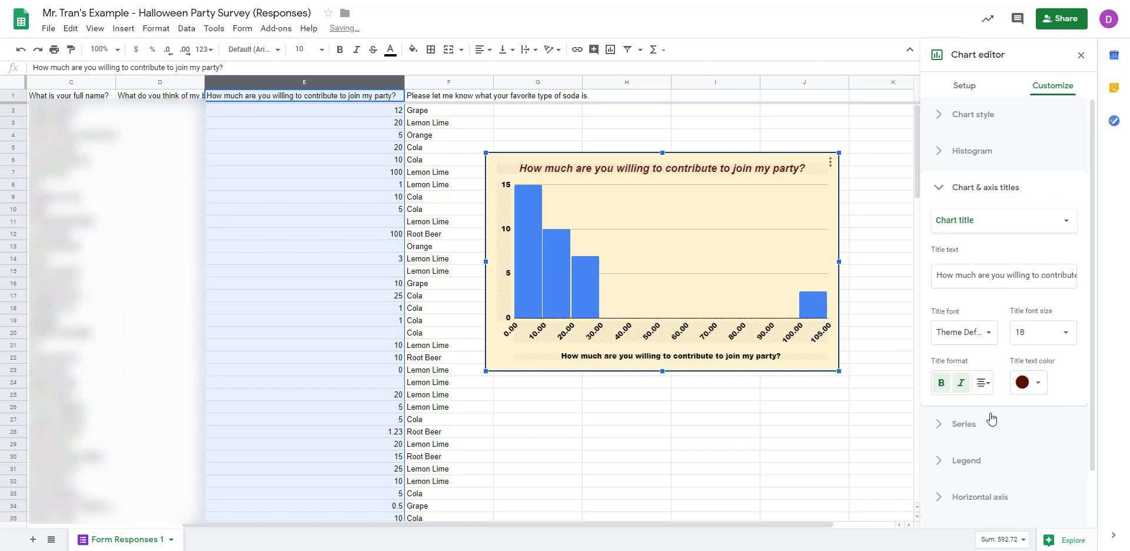
Look over the series and legend settings and set the horizontal axis minimum to 0 and maximum to 50.
scroll(1035, 344, down, 1)
click(980, 369)
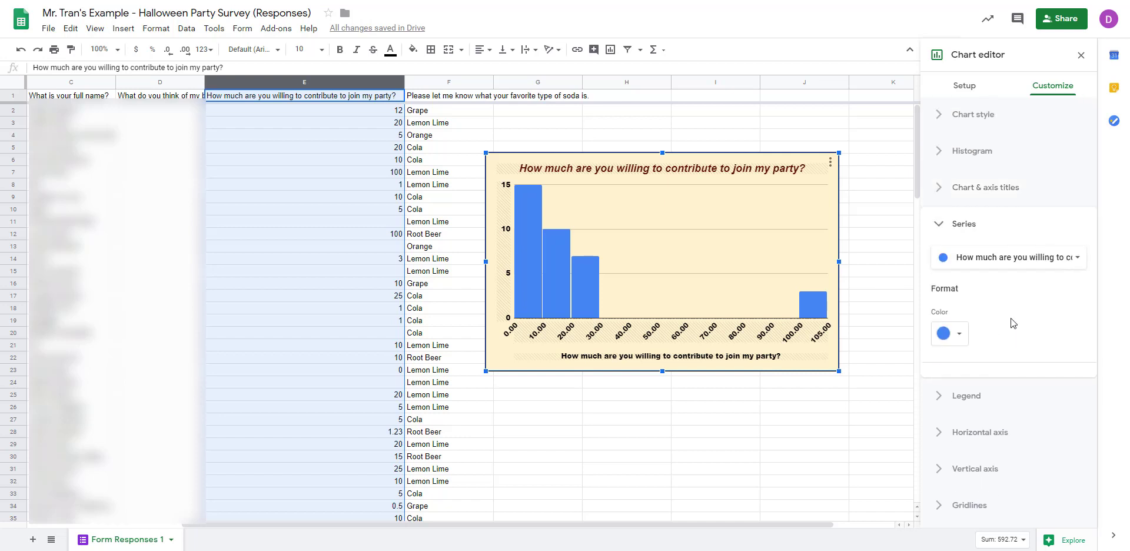
click(962, 410)
scroll(991, 215, down, 1)
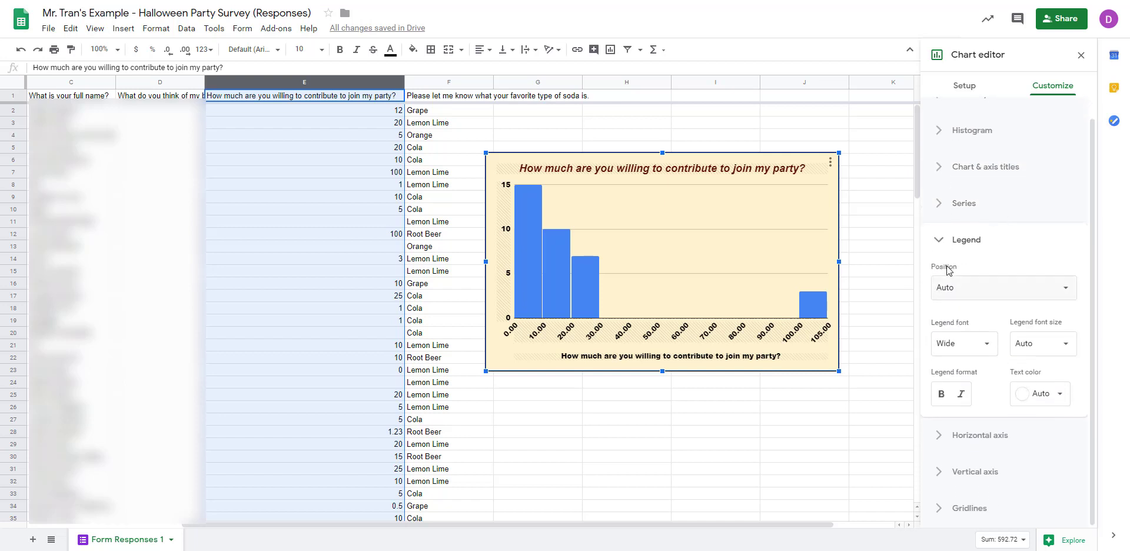
click(968, 436)
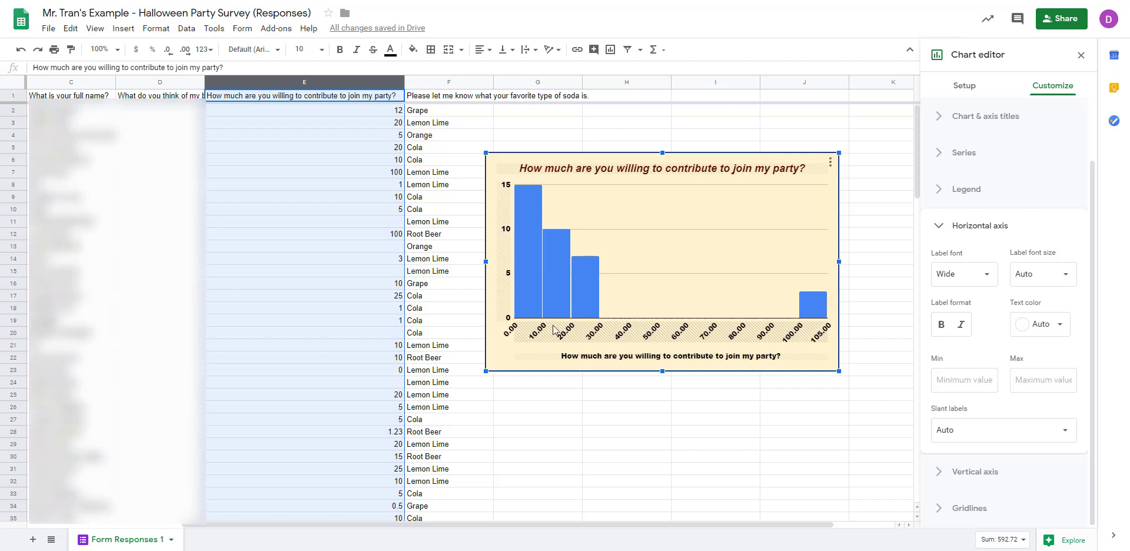
click(939, 379)
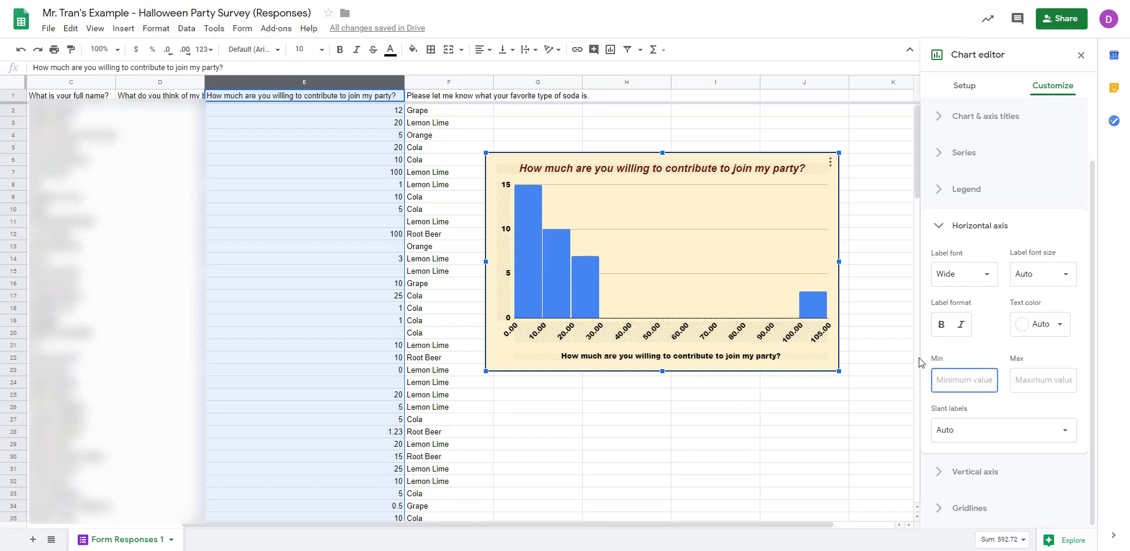
text(0)
key(Tab)
text(50)
key(Tab)
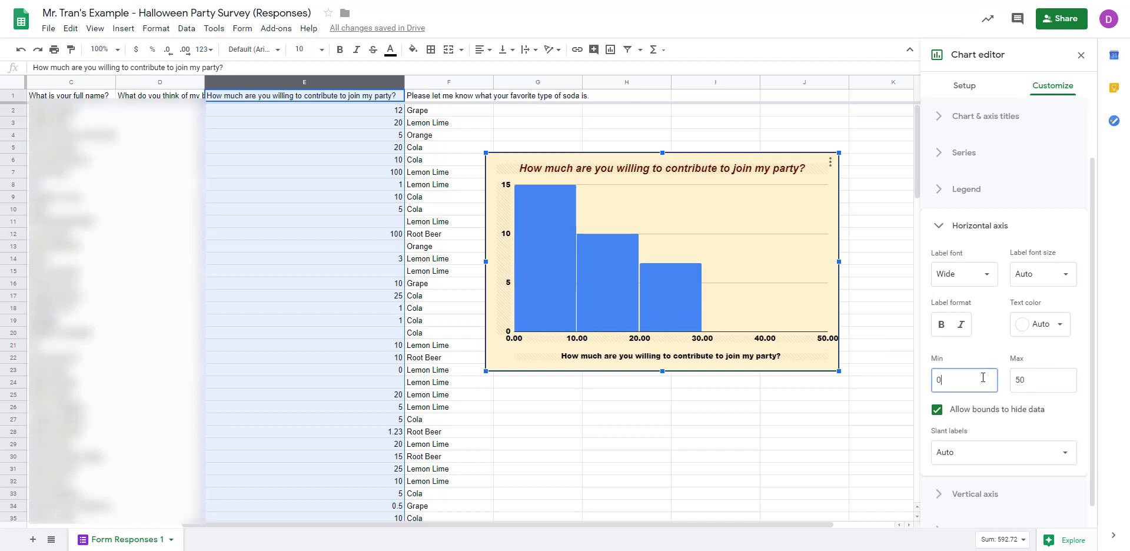
Try a maximum of 100 for the histogram's horizontal axis.
double_click(938, 380)
key(Tab)
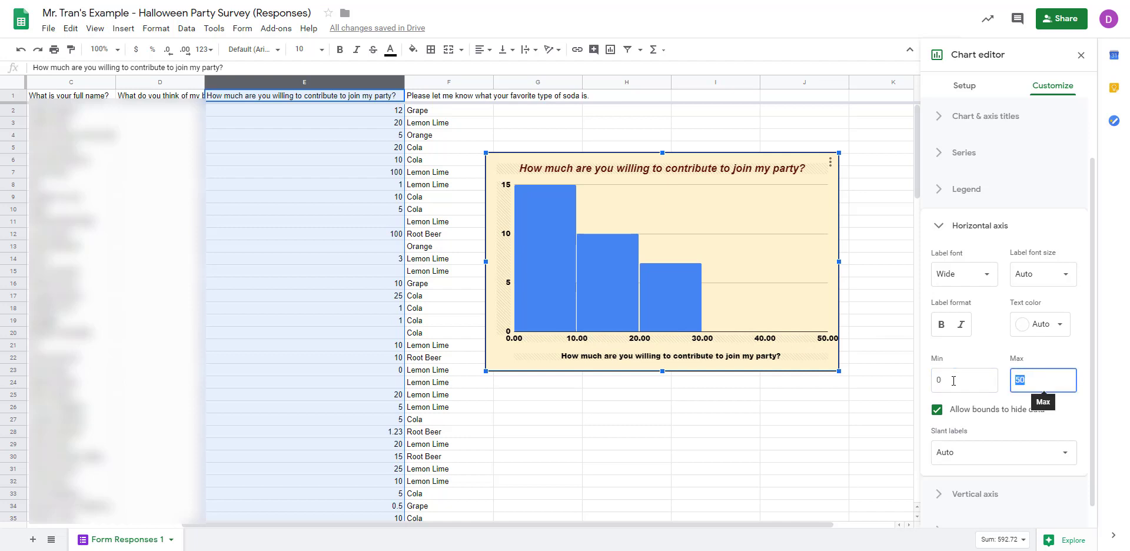
key(shift+Tab)
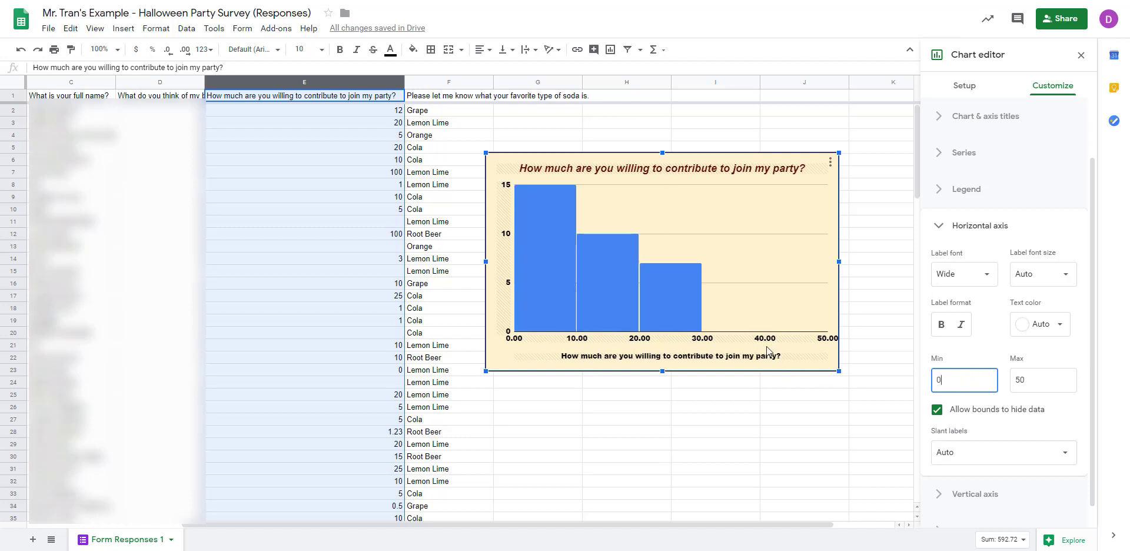
key(Tab)
text(100)
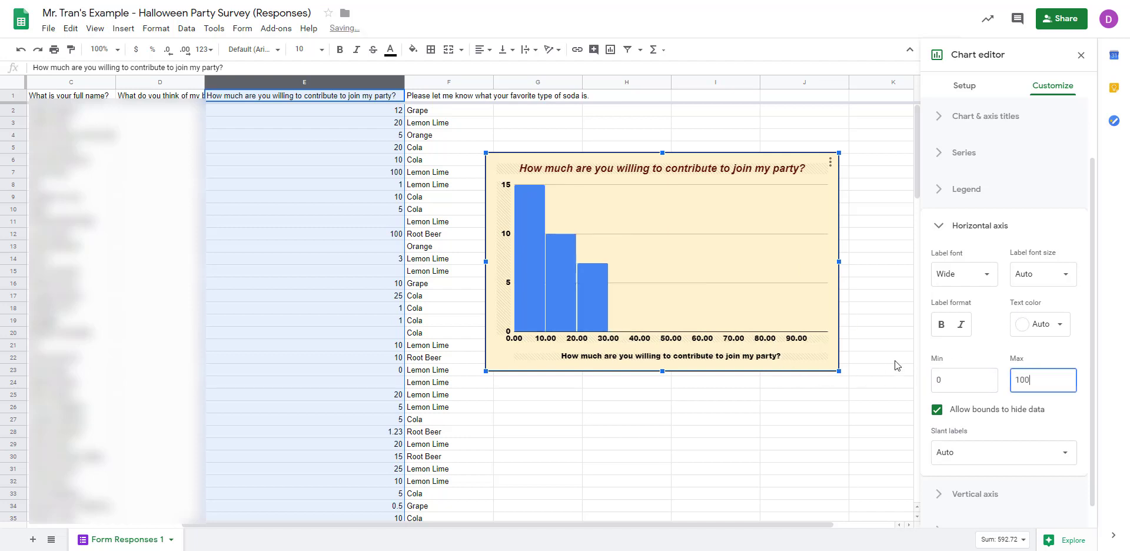
Set the horizontal axis maximum to 110.
drag(1039, 388, 1022, 384)
text(10)
key(Return)
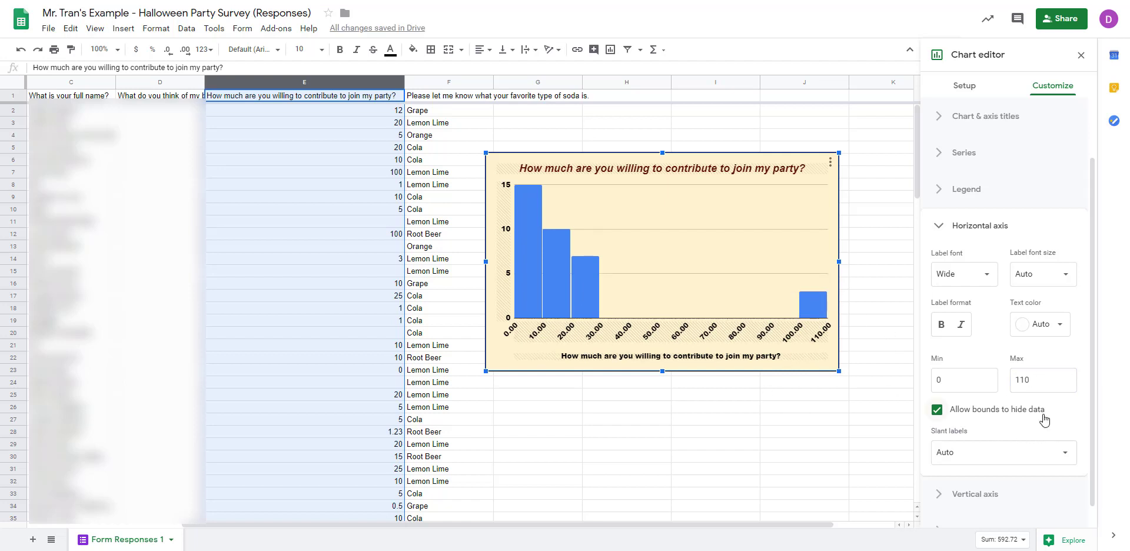
Look over the vertical axis settings and try a major gridline count of 1 before restoring it to Auto.
scroll(1041, 419, down, 1)
click(974, 472)
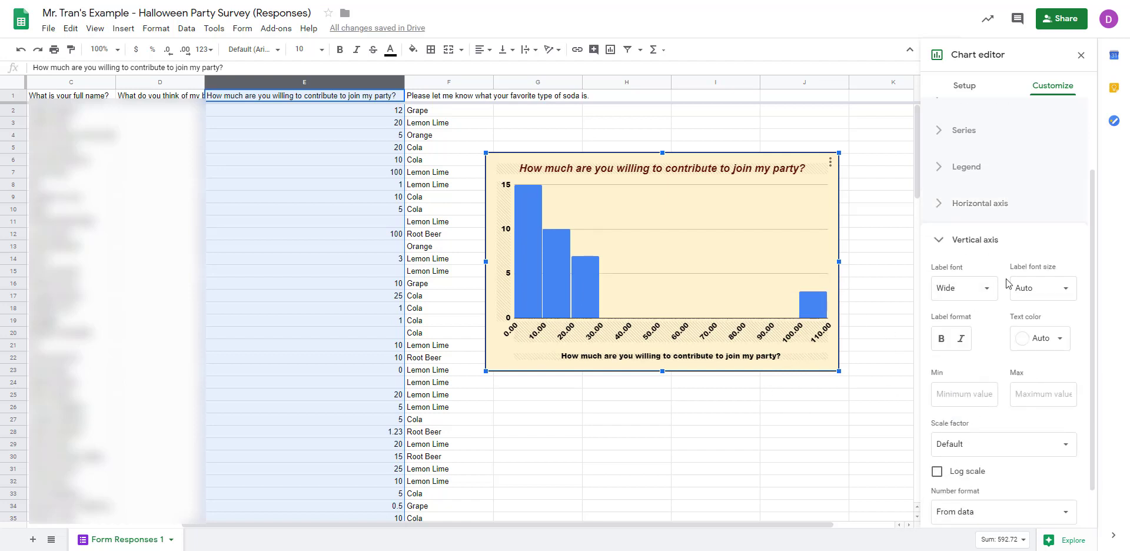
scroll(1011, 410, down, 1)
mouse_move(514, 219)
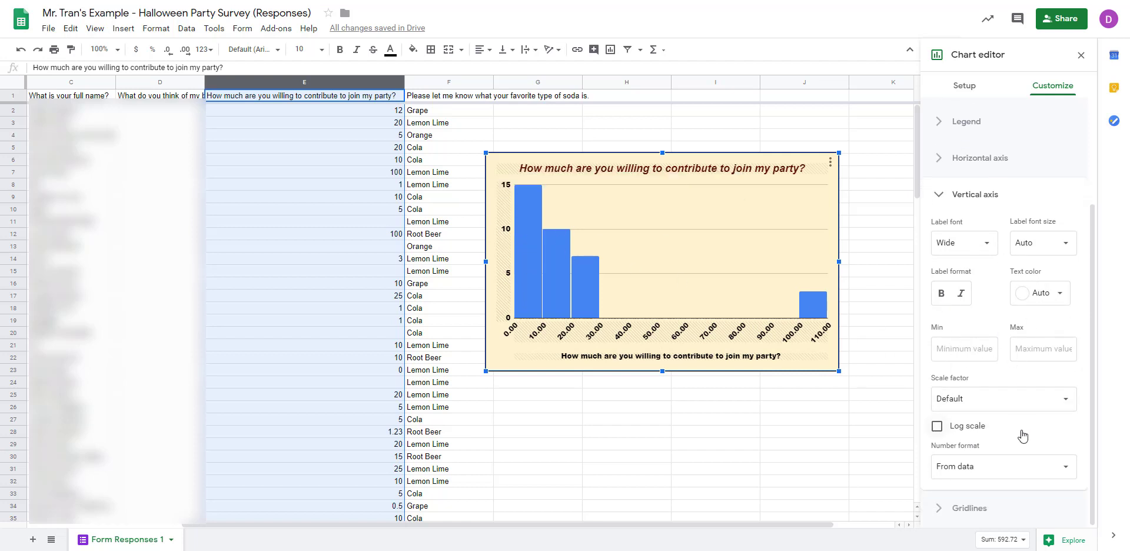
click(1000, 520)
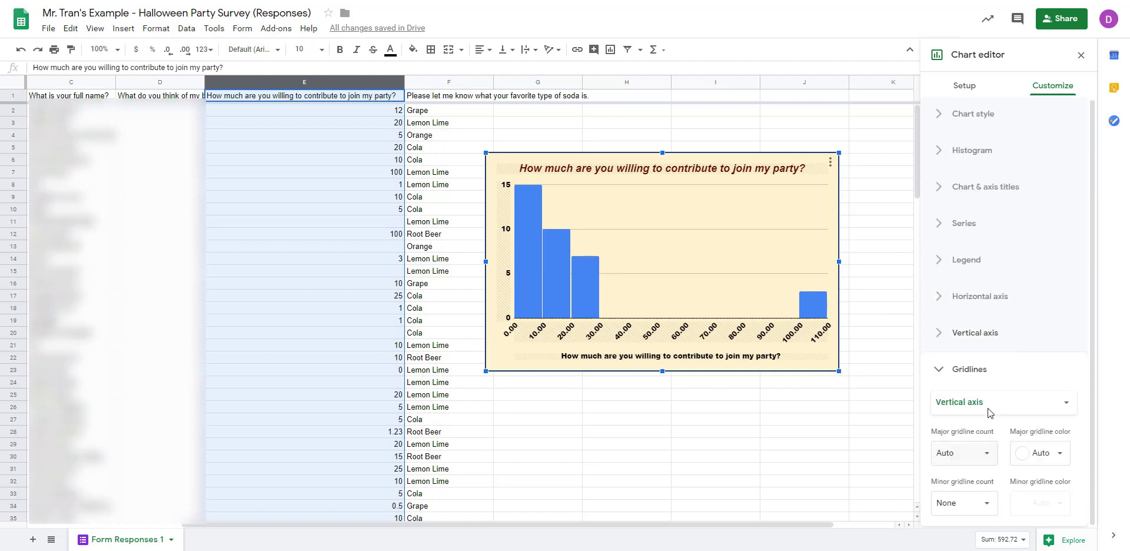
click(980, 453)
click(956, 257)
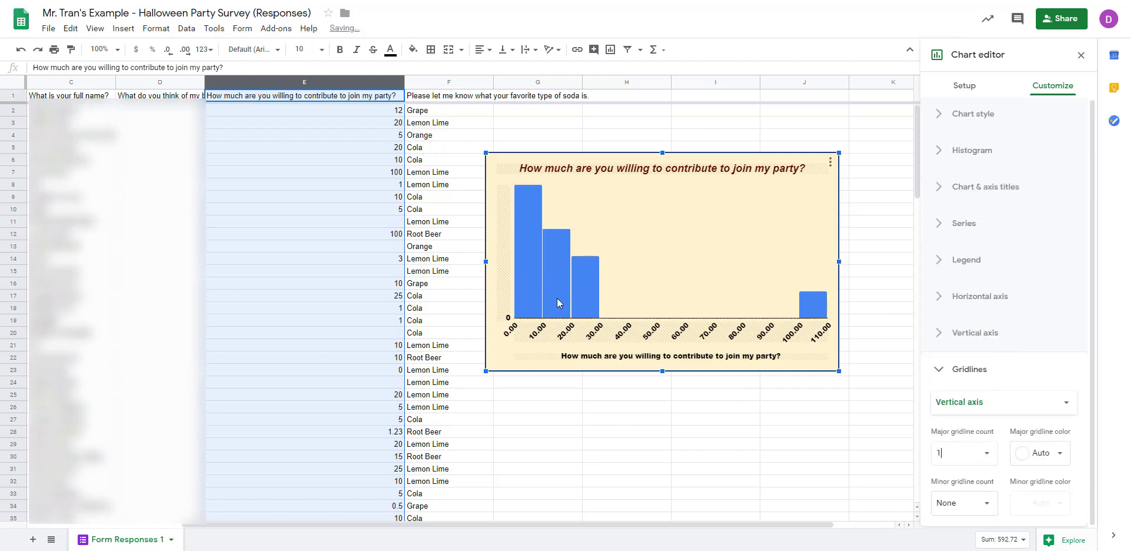
click(986, 453)
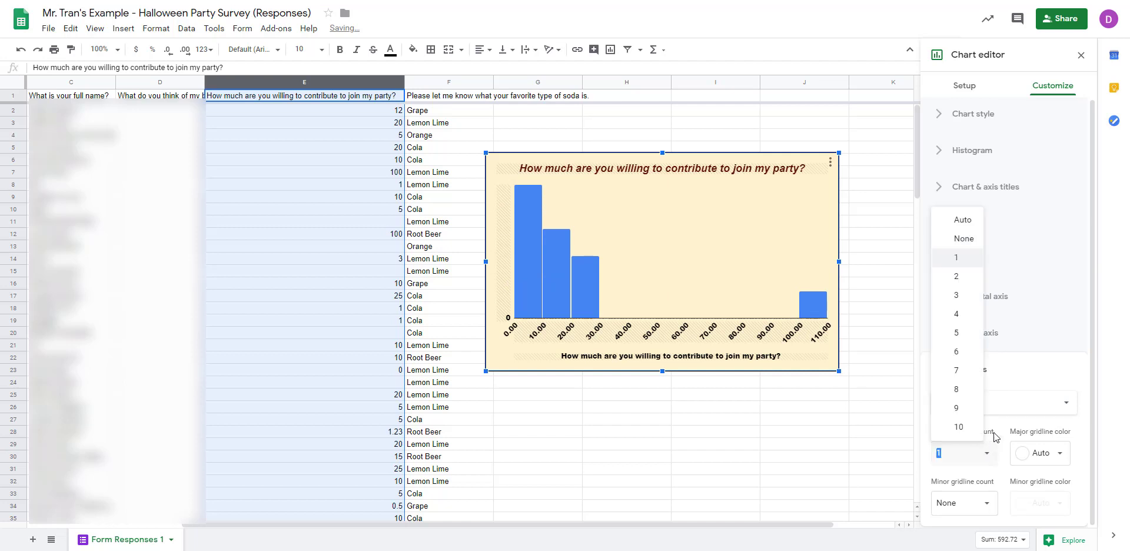
click(961, 221)
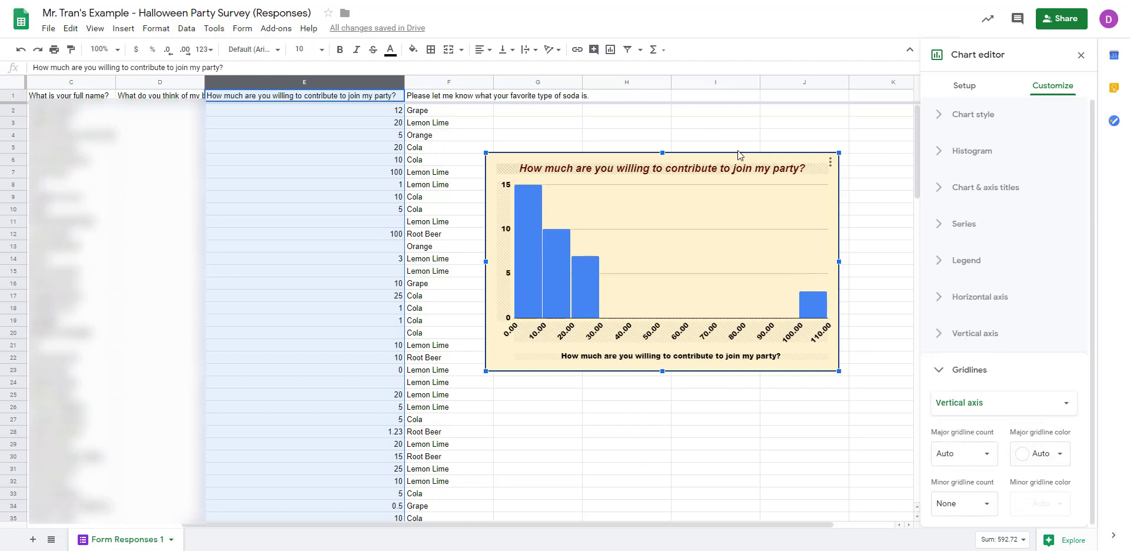
Shift the histogram slightly closer to the response data and copy the chart.
drag(704, 158, 682, 159)
click(806, 162)
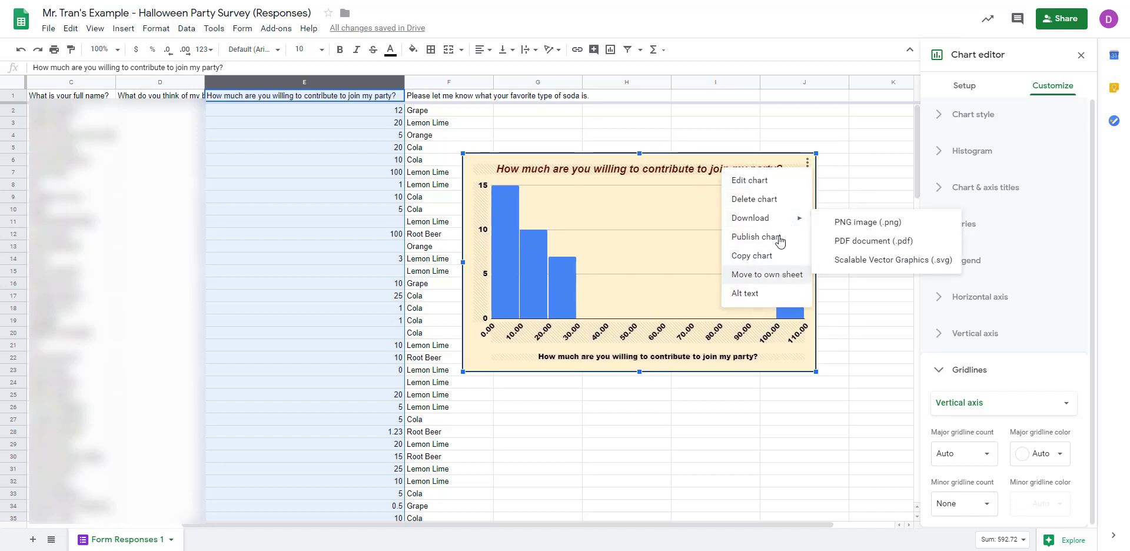
click(778, 255)
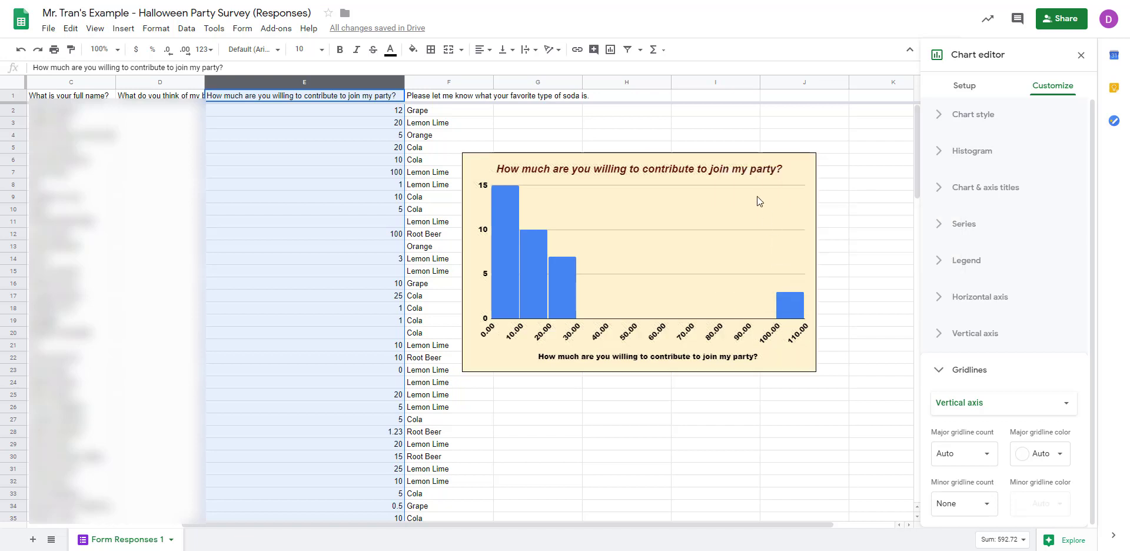